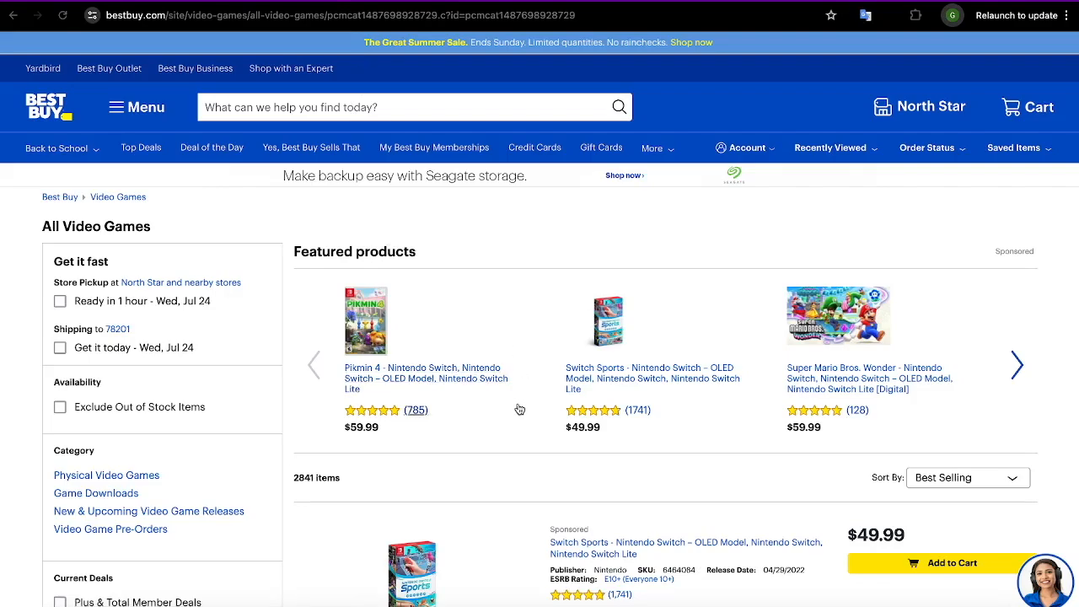
Step: Browse the All Video Games listing, open its page 2 and examine the page number parameter in the URL
scroll(516, 404, down, 2)
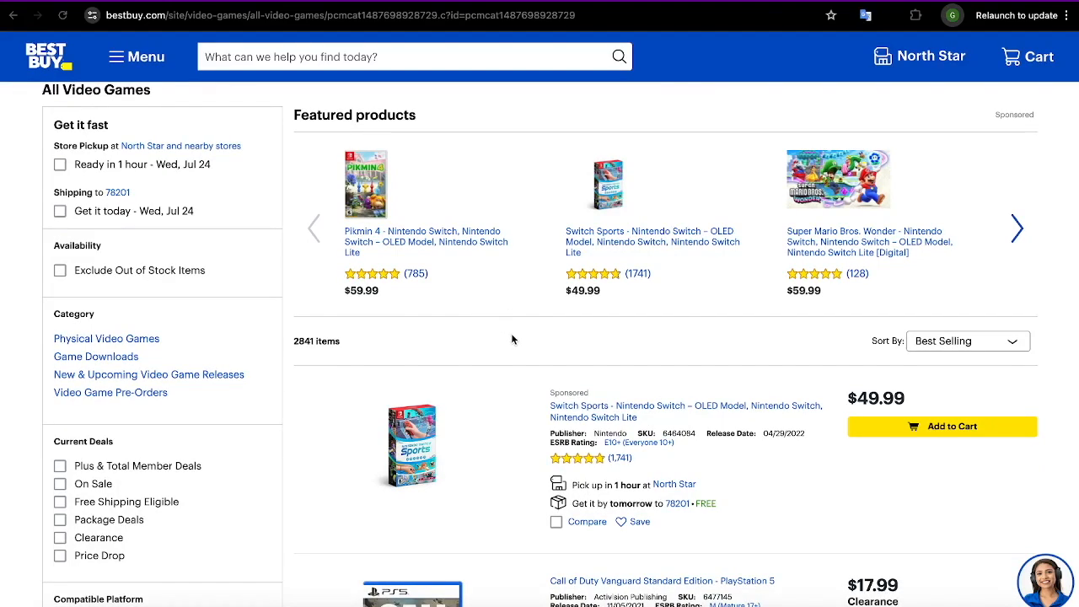
scroll(520, 344, down, 3)
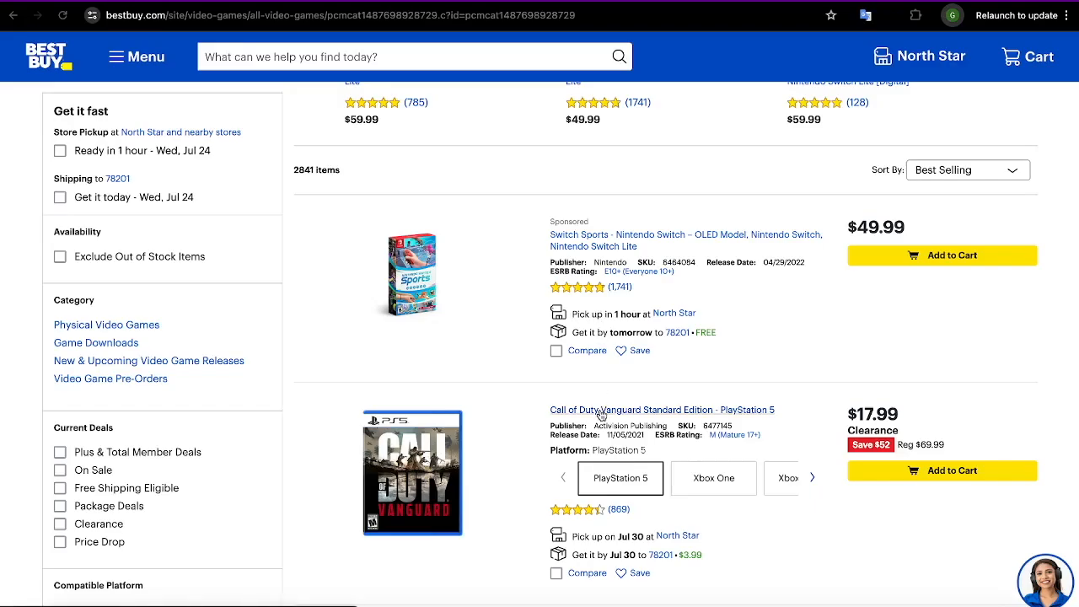
scroll(529, 355, down, 2)
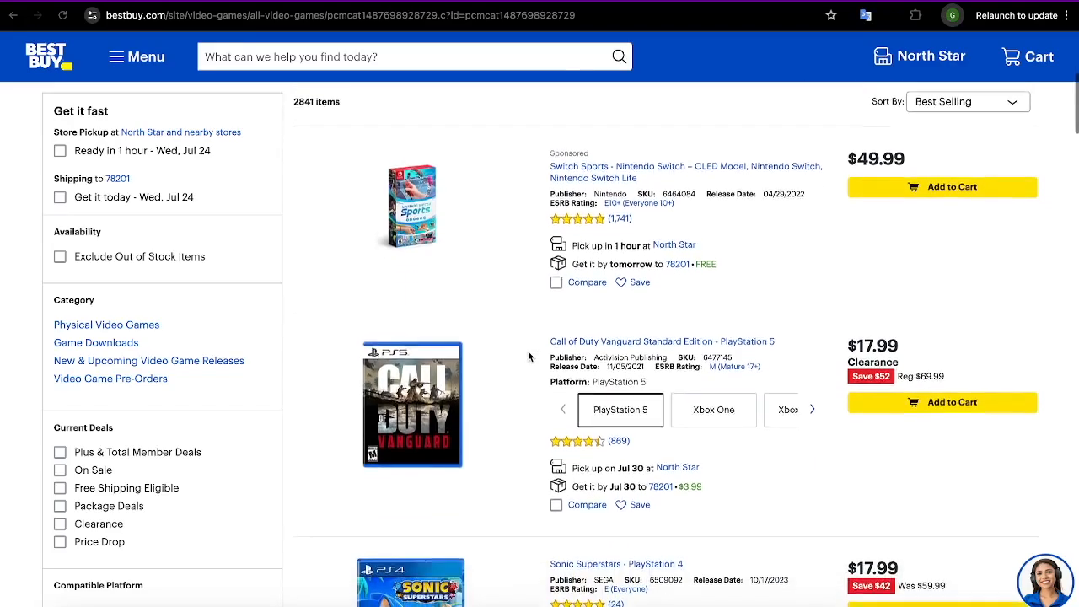
scroll(528, 357, down, 15)
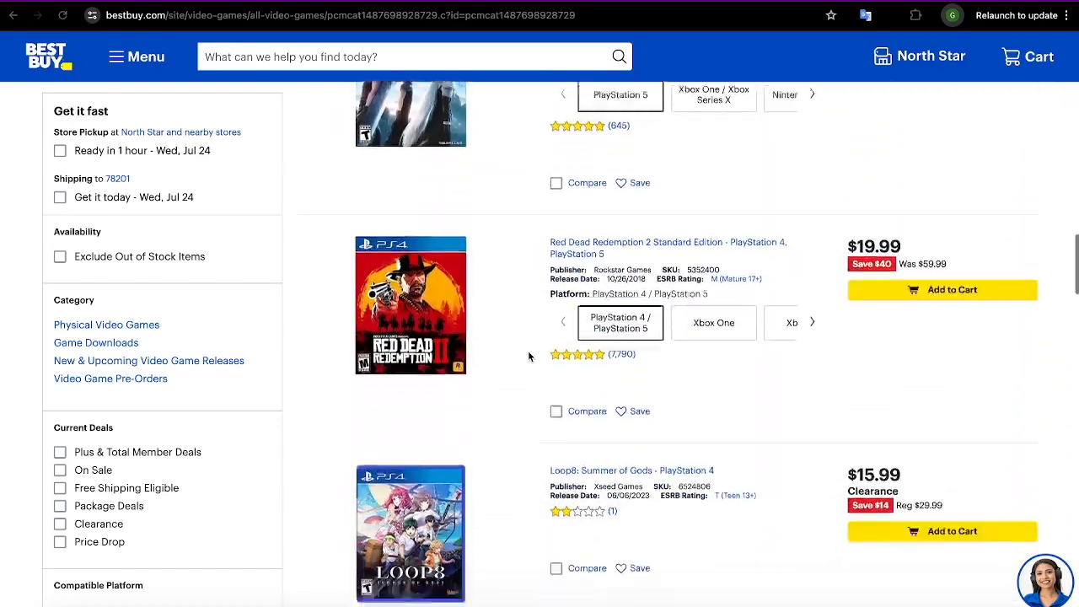
scroll(528, 357, down, 20)
scroll(528, 356, down, 2)
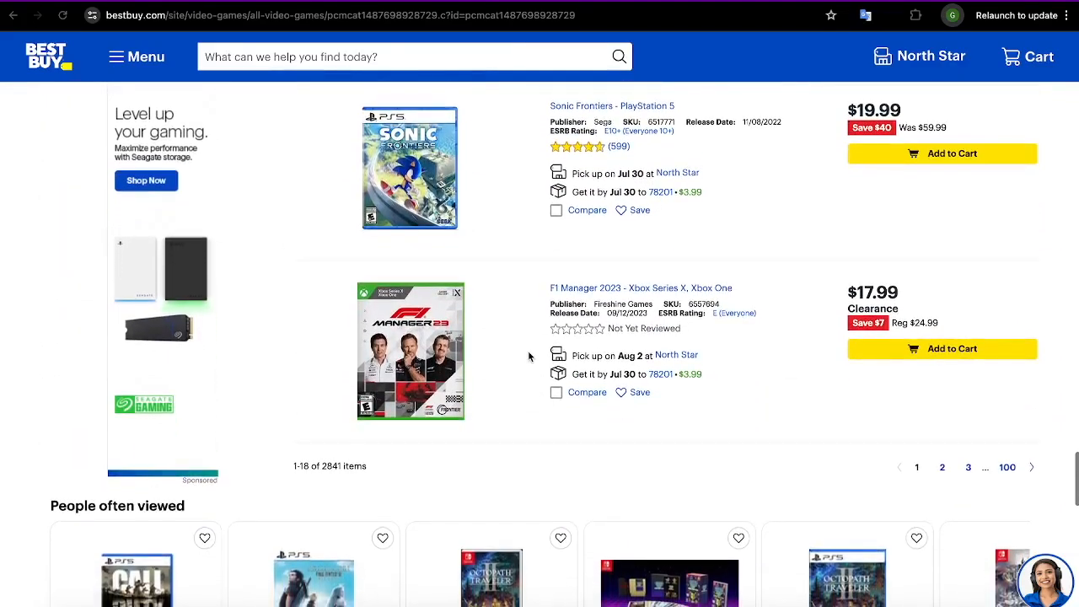
click(944, 470)
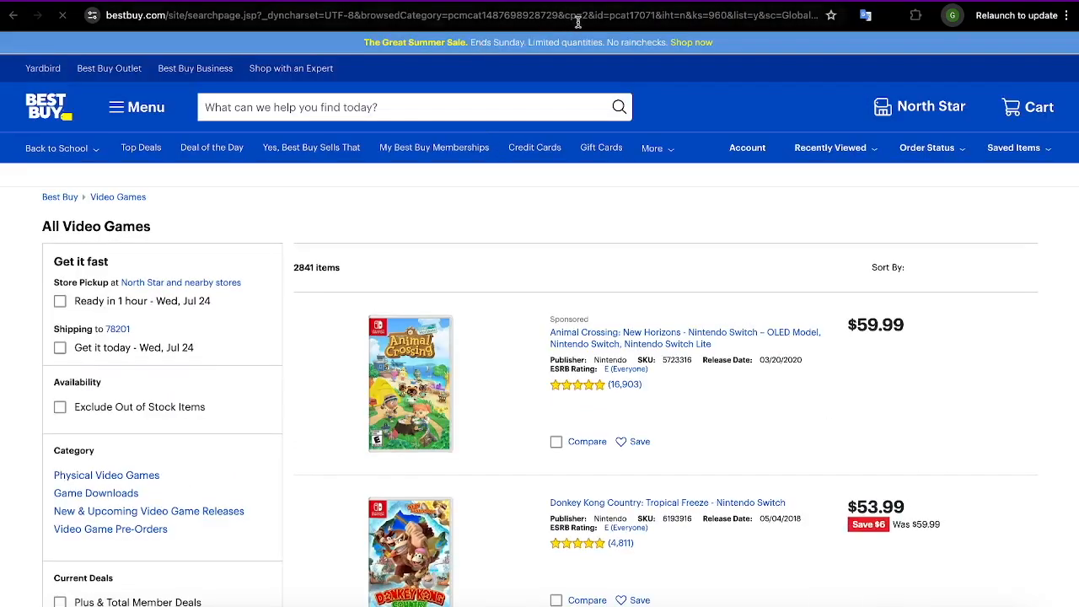
drag(565, 14, 589, 14)
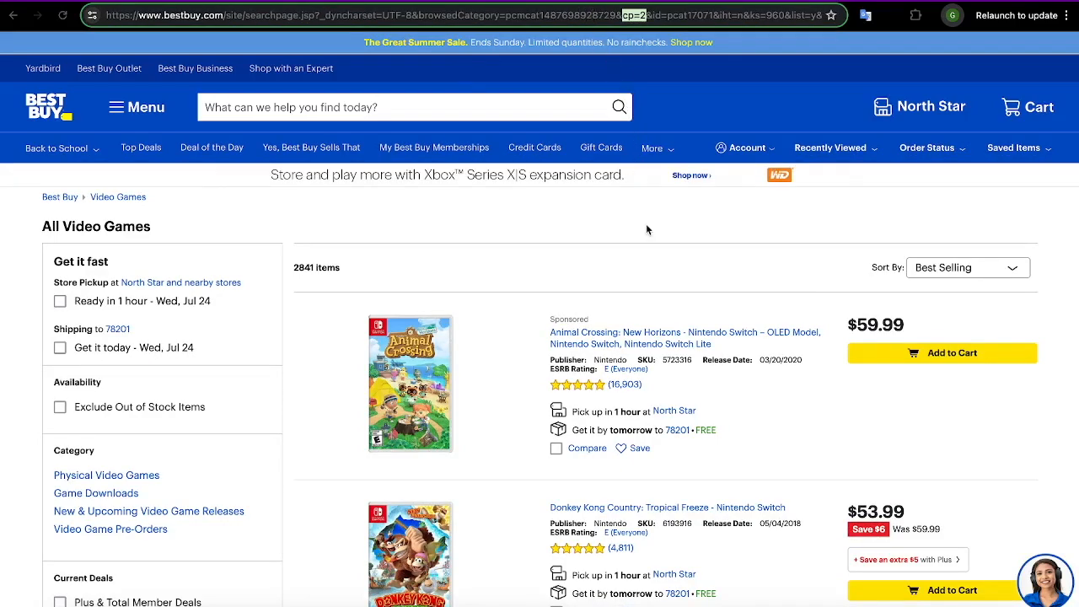
click(662, 242)
Step: Open page 3 of the video games listing and check how the page parameter in the URL changes
scroll(694, 321, down, 20)
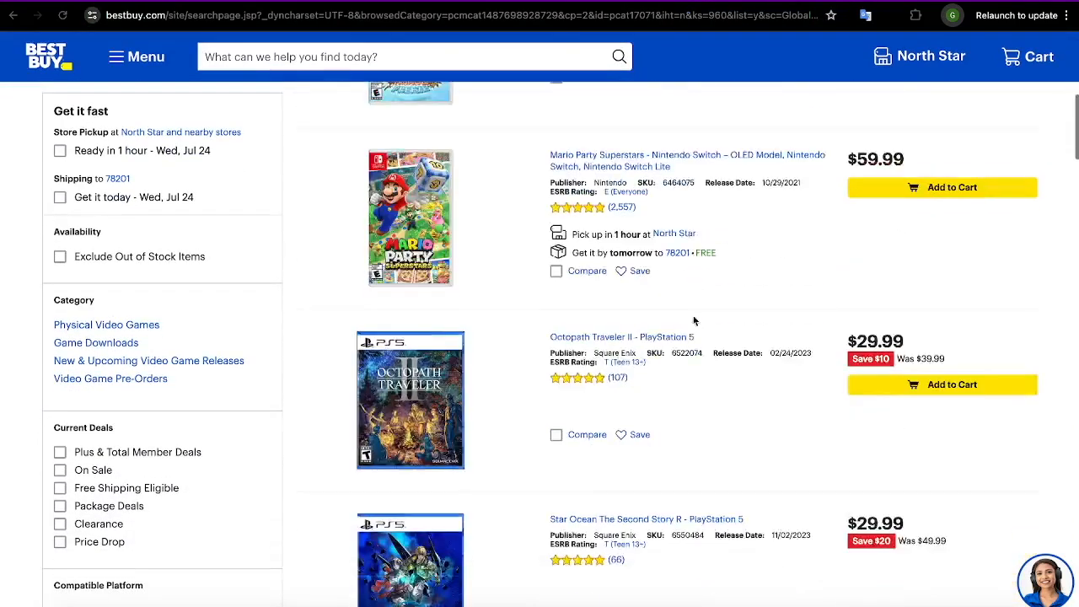
scroll(694, 320, down, 10)
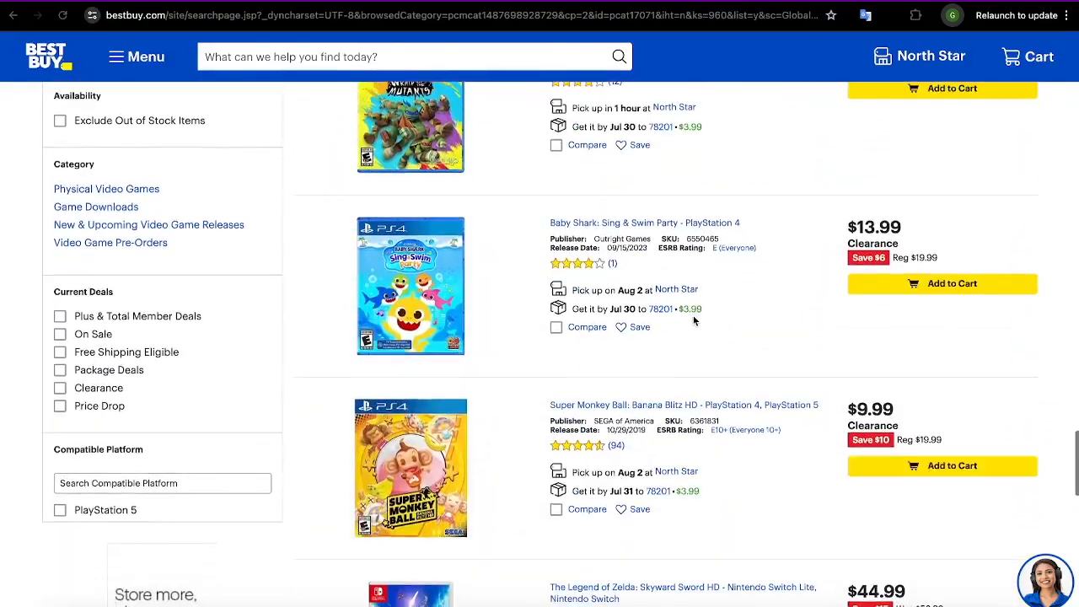
scroll(783, 248, up, 8)
scroll(785, 248, up, 1)
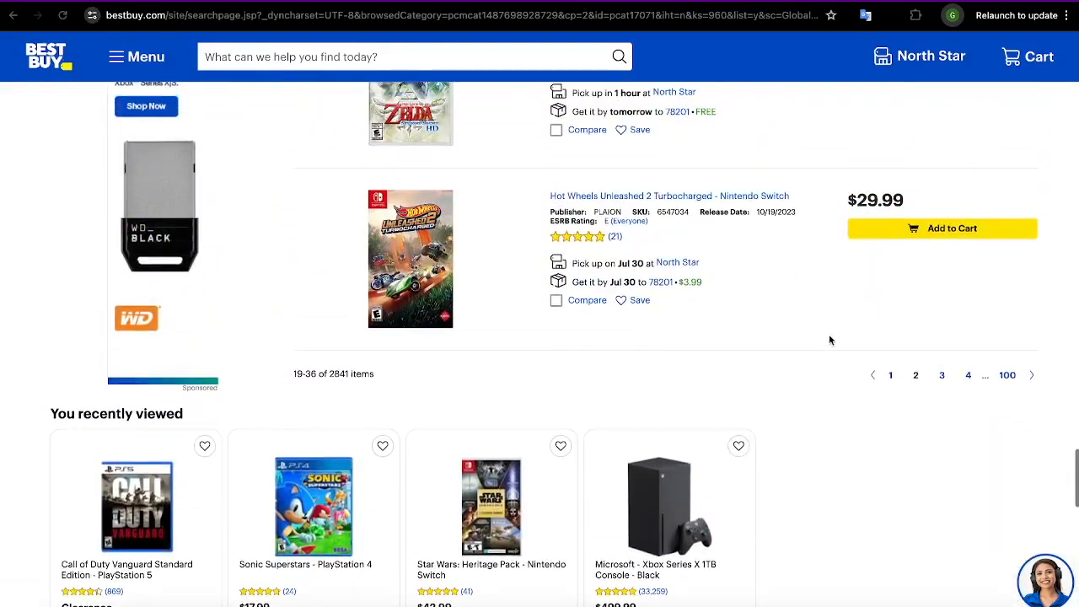
click(945, 381)
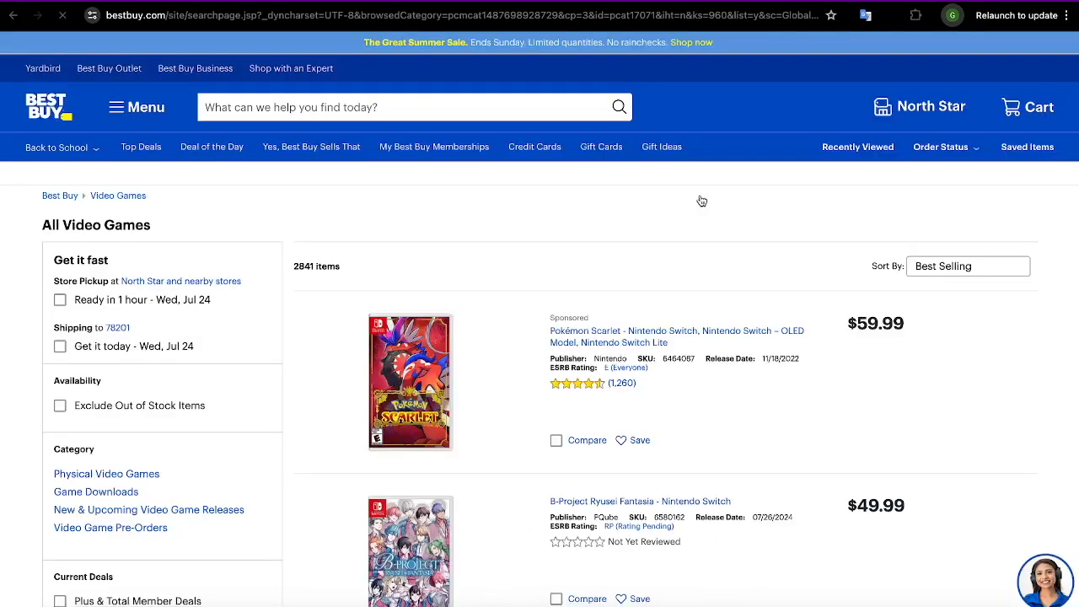
click(567, 15)
click(566, 15)
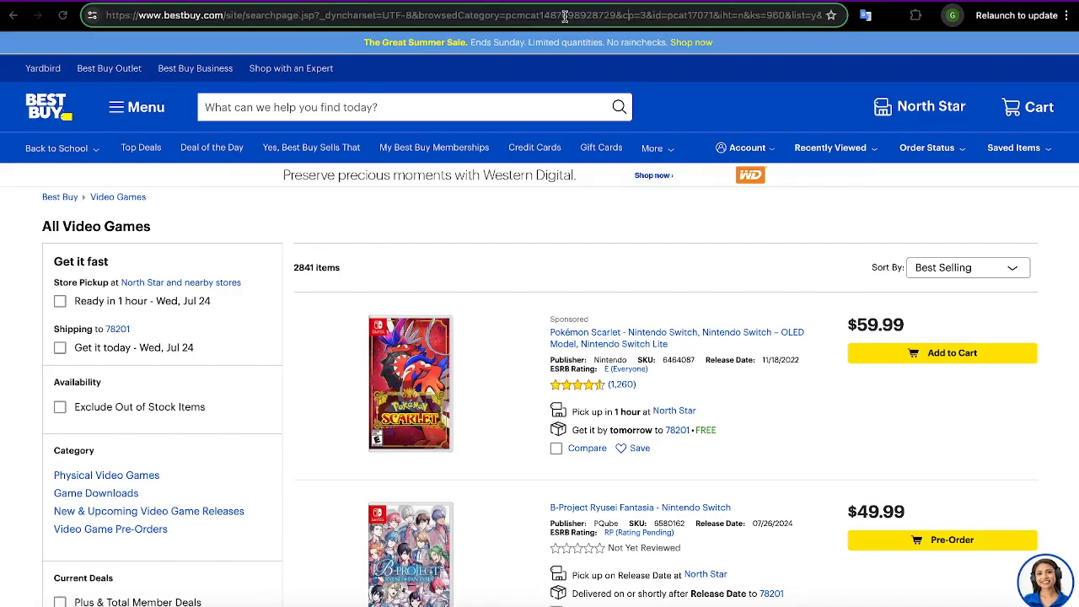
click(644, 15)
click(668, 259)
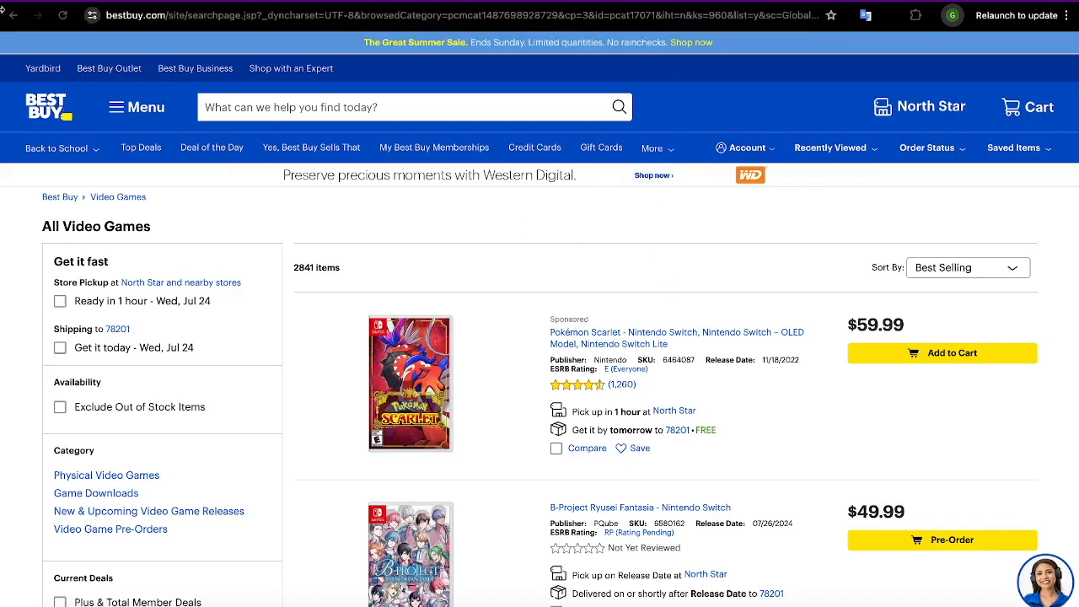
Step: Return to page 2 of the listing and view the Donkey Kong Country: Tropical Freeze product page
click(13, 15)
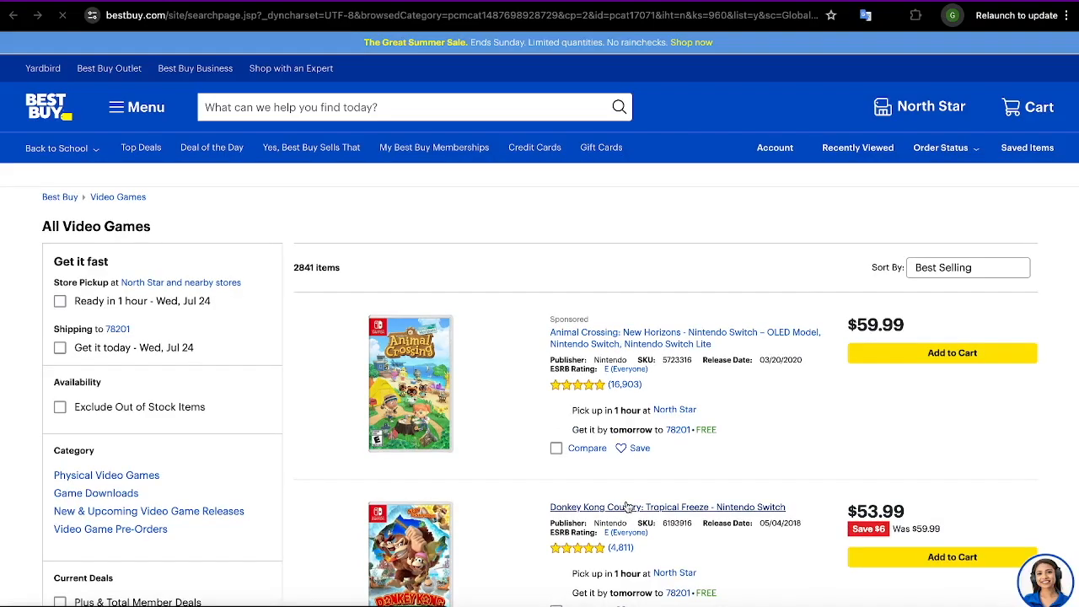
click(634, 509)
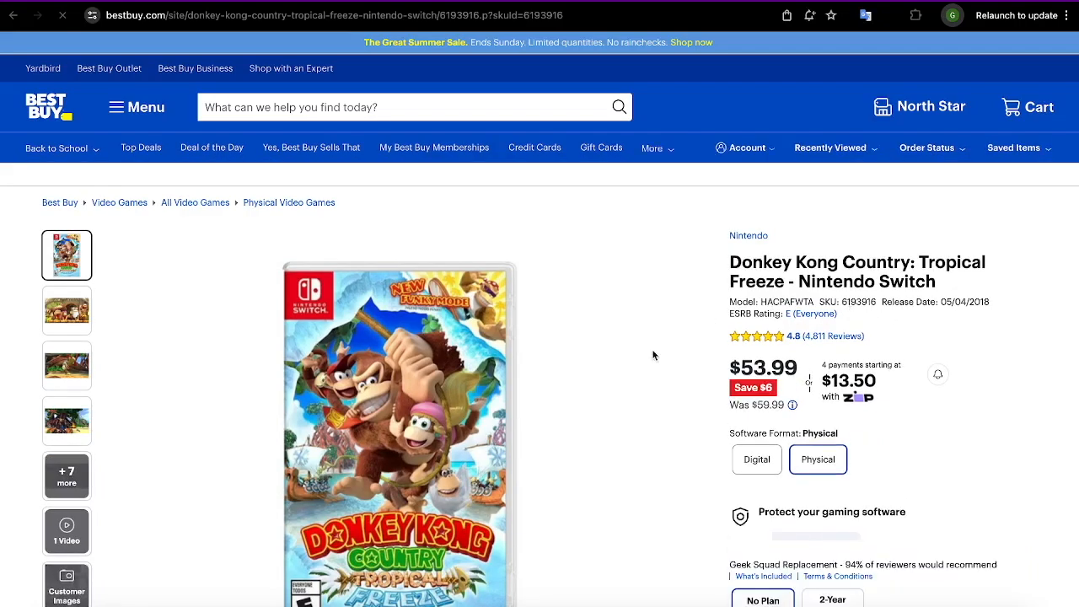
scroll(652, 356, down, 1)
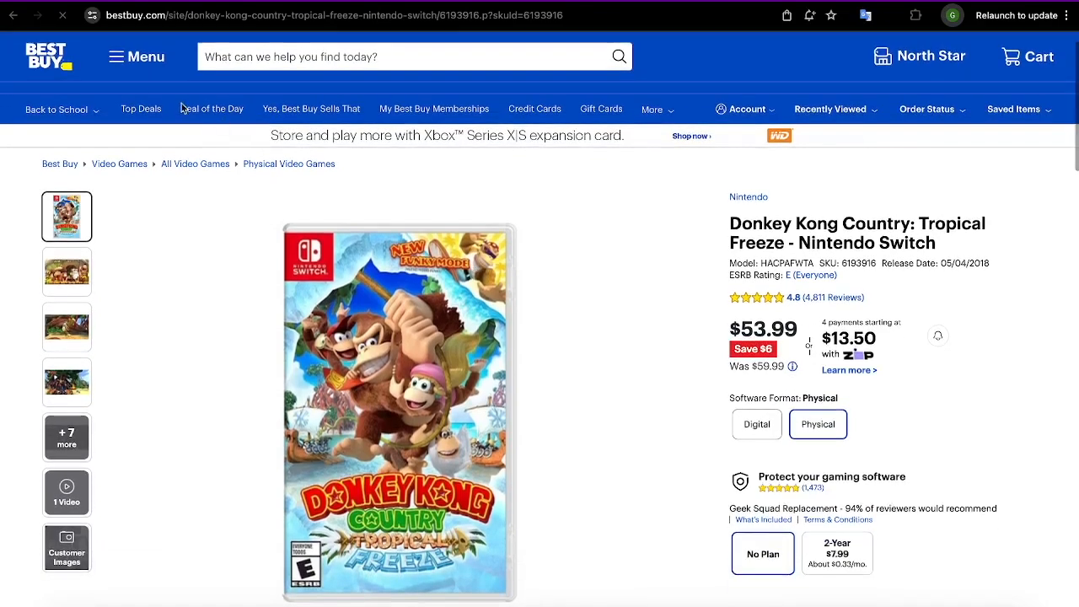
Step: Go back to page 2 of the All Video Games listing and copy its full URL
click(14, 19)
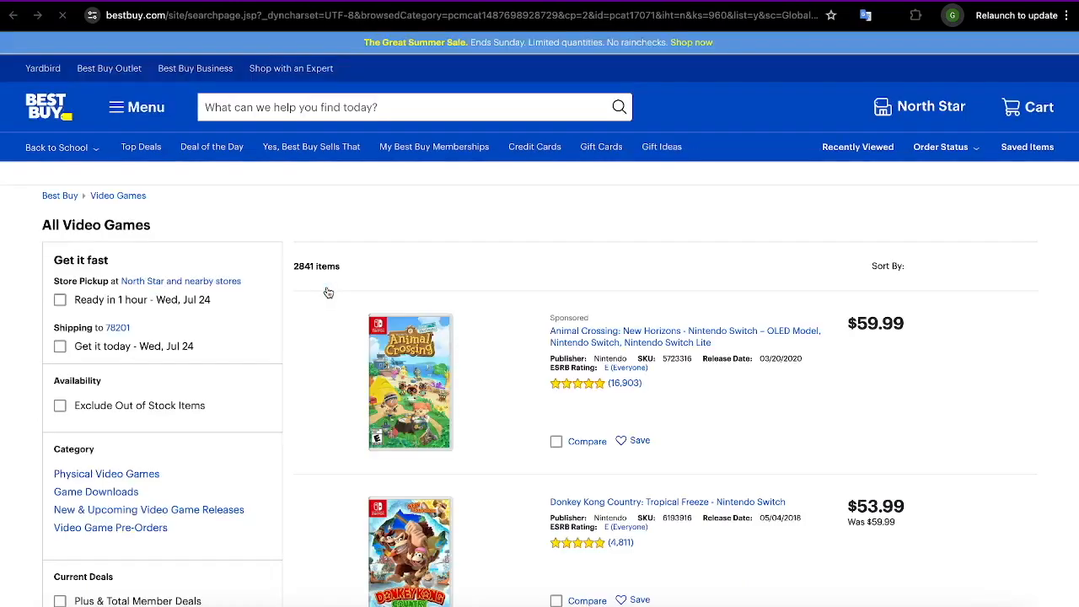
click(551, 13)
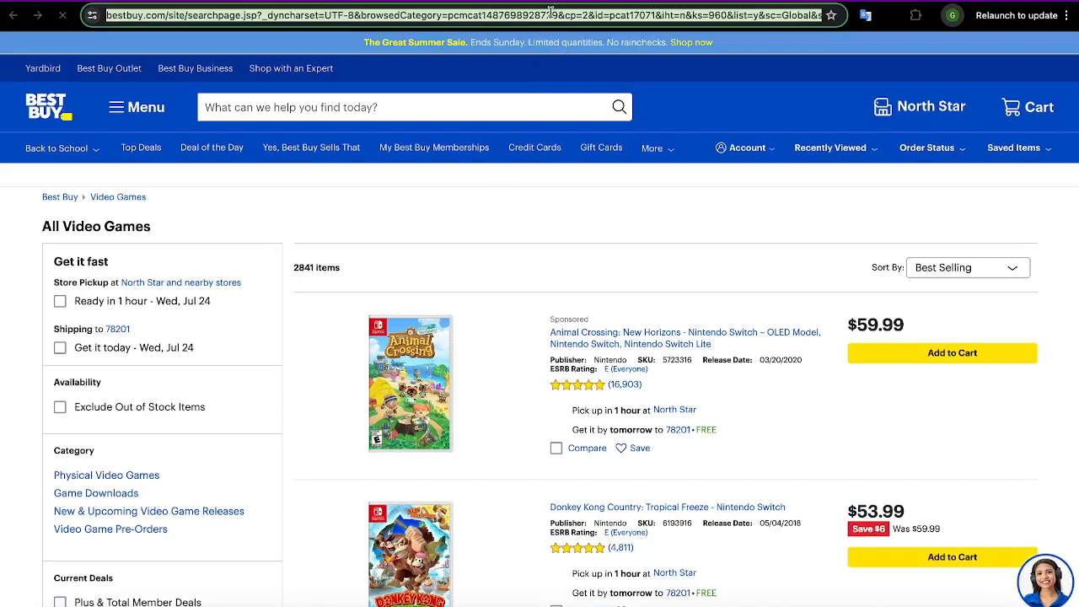
right_click(552, 15)
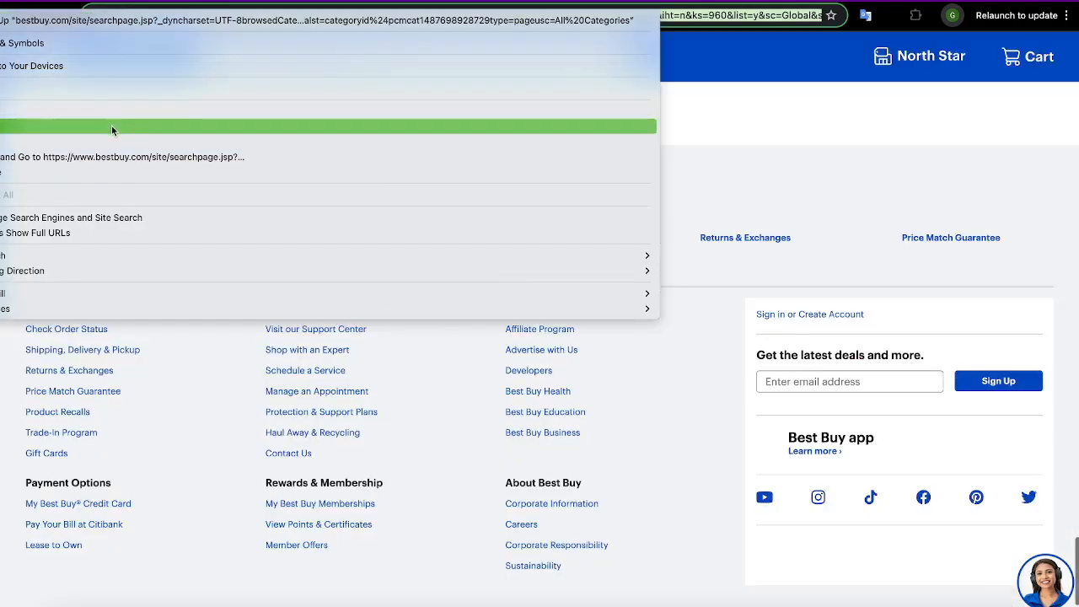
click(111, 127)
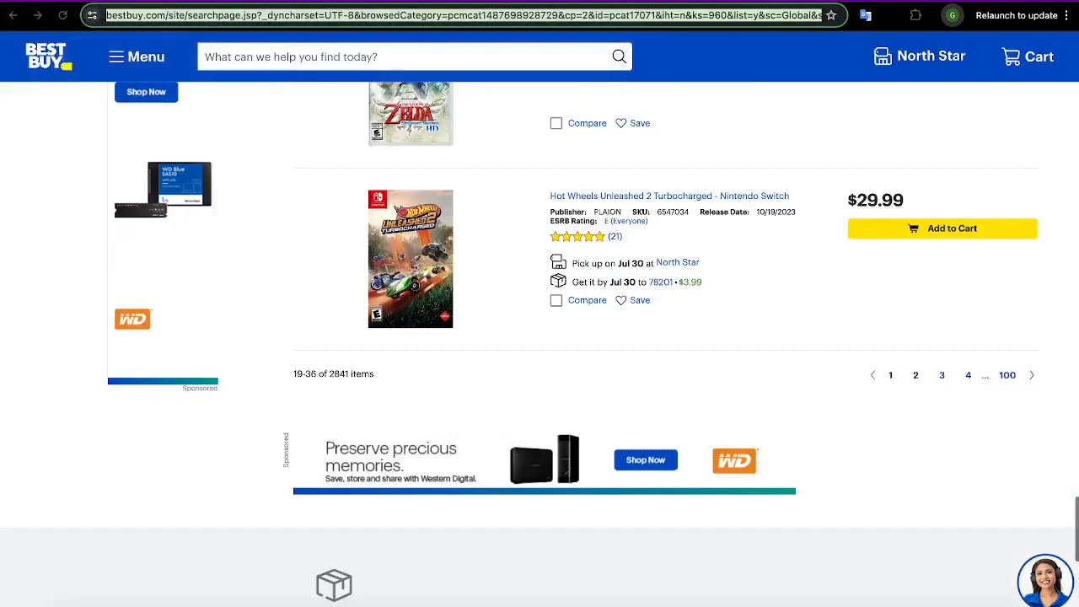
Step: Switch to Import.io and create a new standard extractor from the copied Best Buy listing URL
click(131, 1)
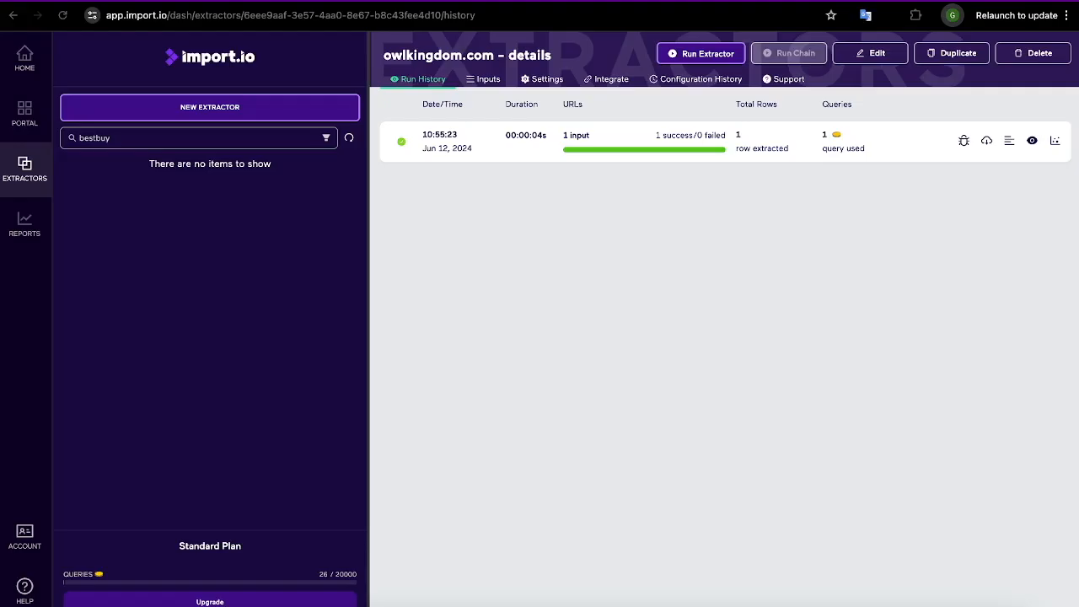
click(210, 110)
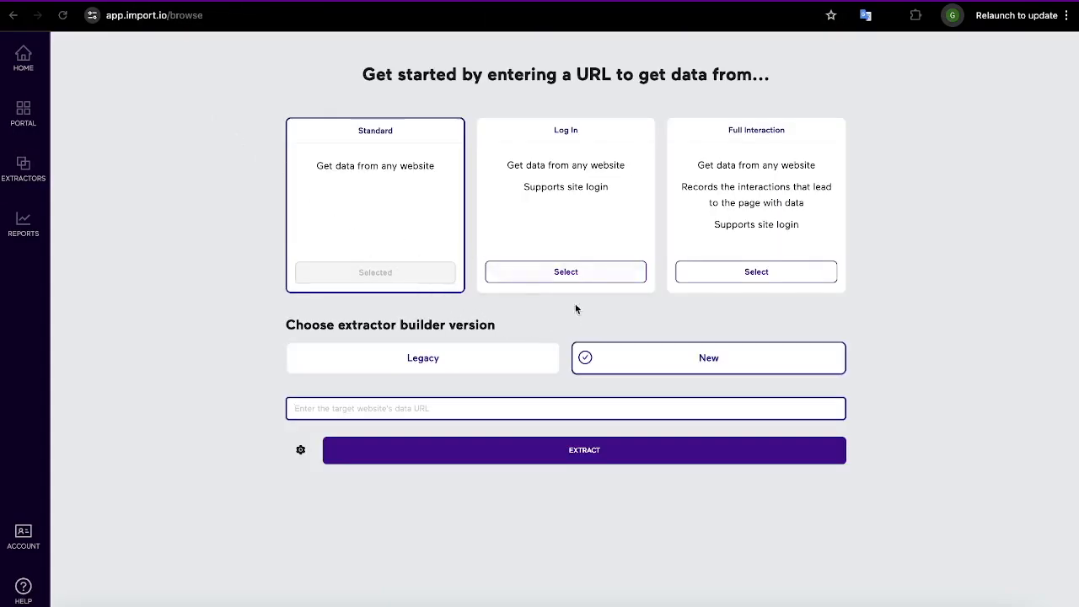
click(616, 404)
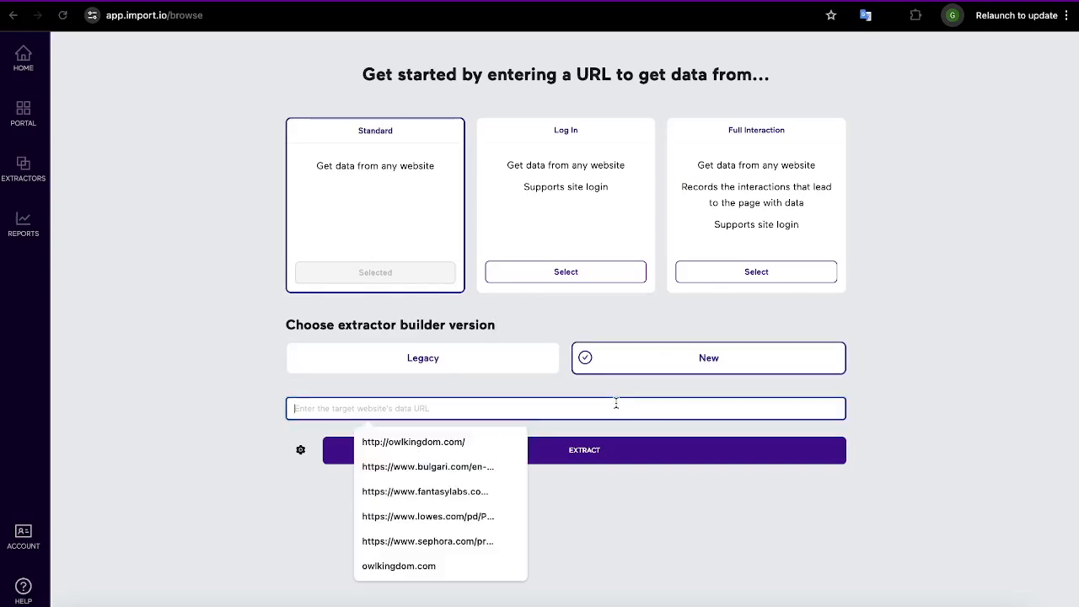
key(ctrl+v)
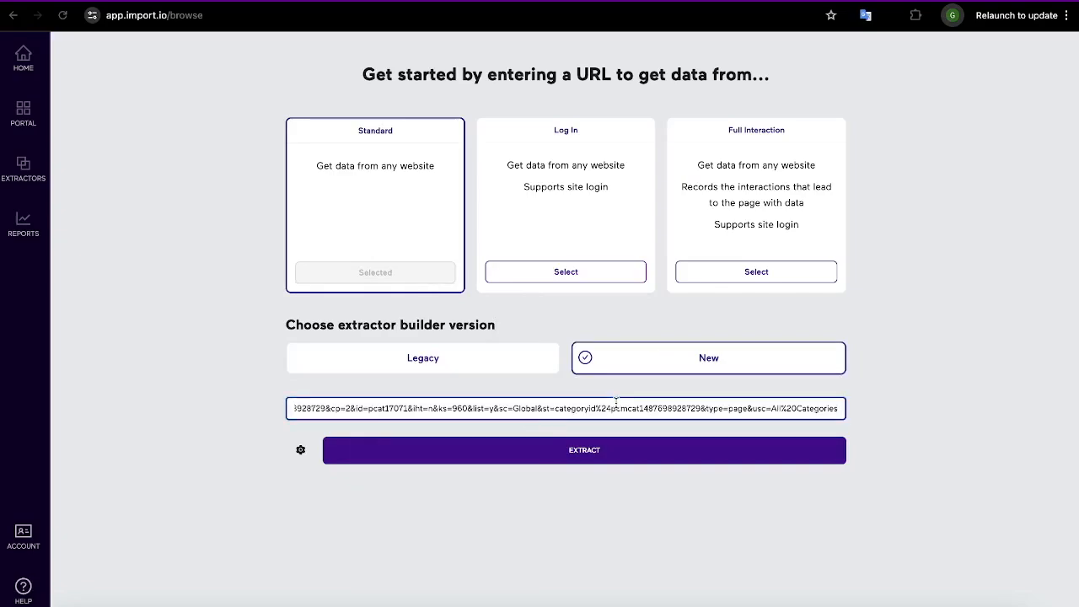
click(605, 453)
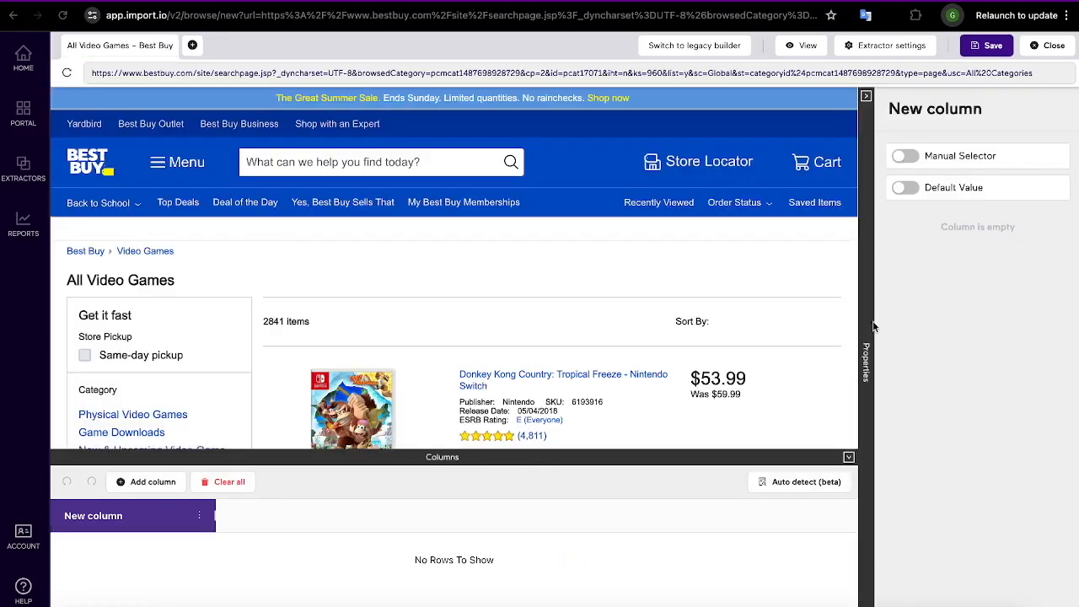
Step: Fill the first column with the product title links of the listing and name it URLs
scroll(532, 399, down, 2)
scroll(532, 399, down, 1)
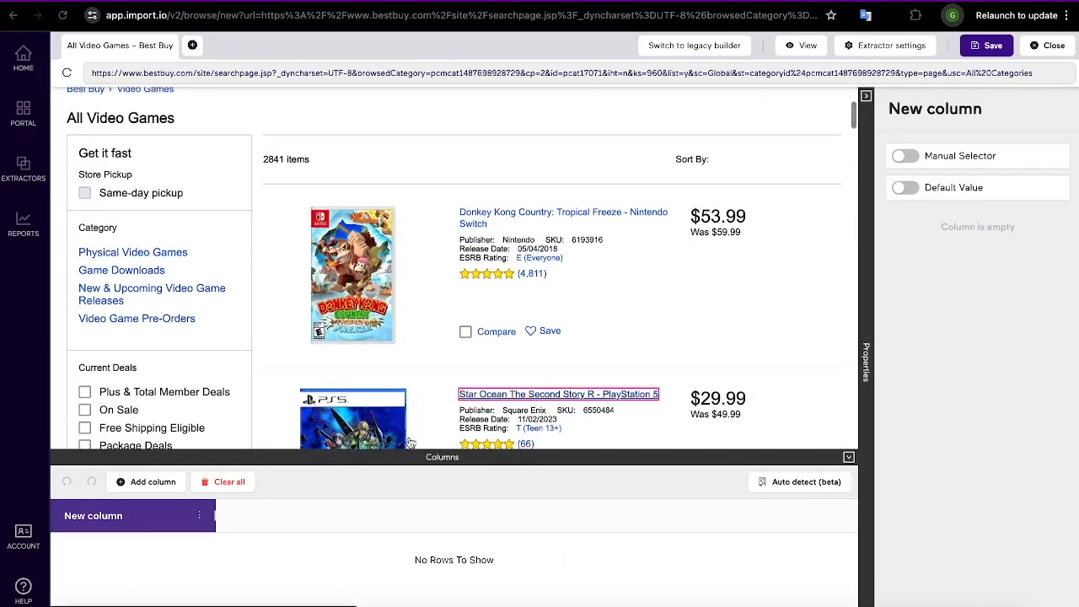
click(479, 217)
click(491, 396)
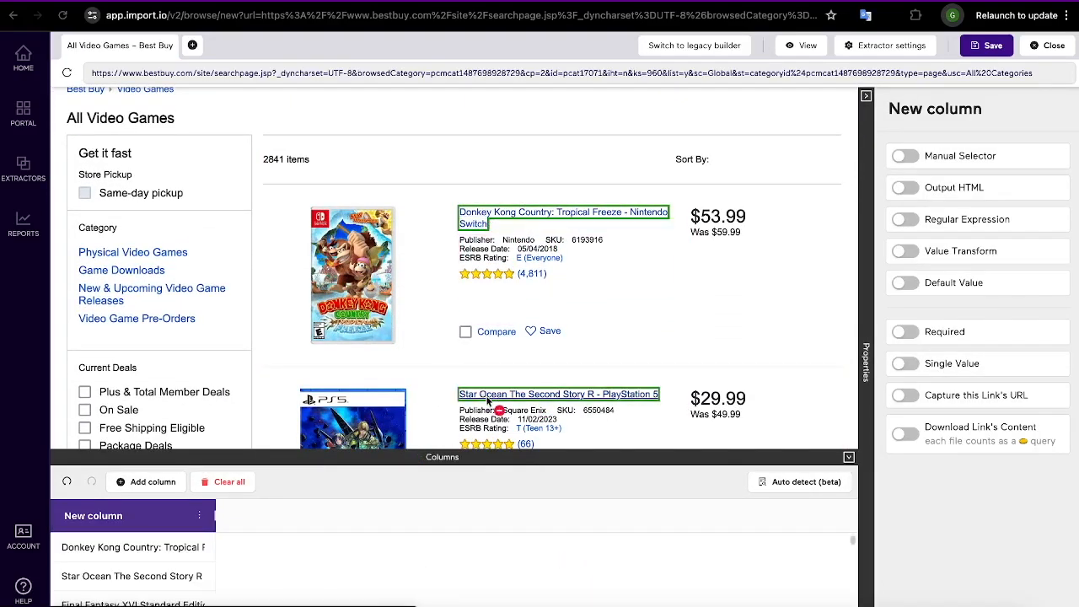
double_click(93, 515)
text(uRLs)
key(Return)
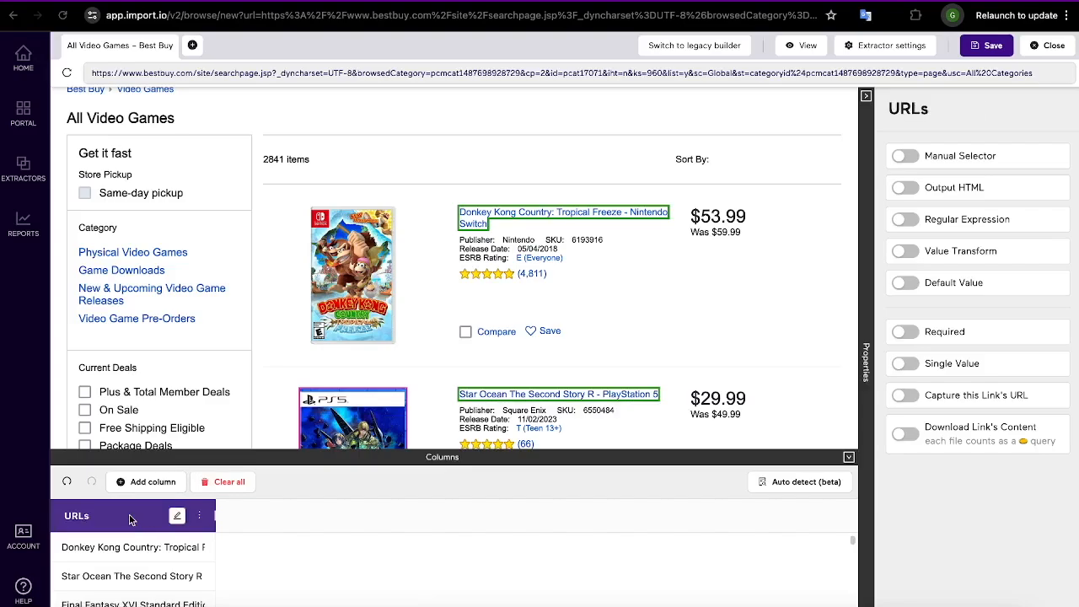
Step: Set the URLs column to capture each link's URL and check the selected titles down the listing
click(905, 395)
scroll(697, 359, down, 8)
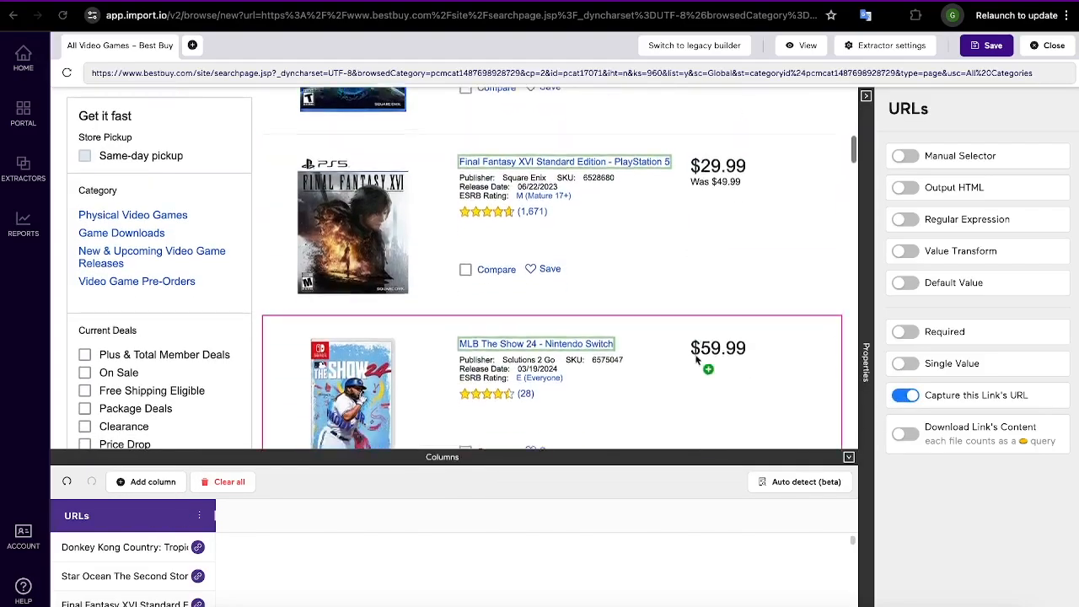
scroll(697, 360, up, 10)
scroll(697, 359, down, 2)
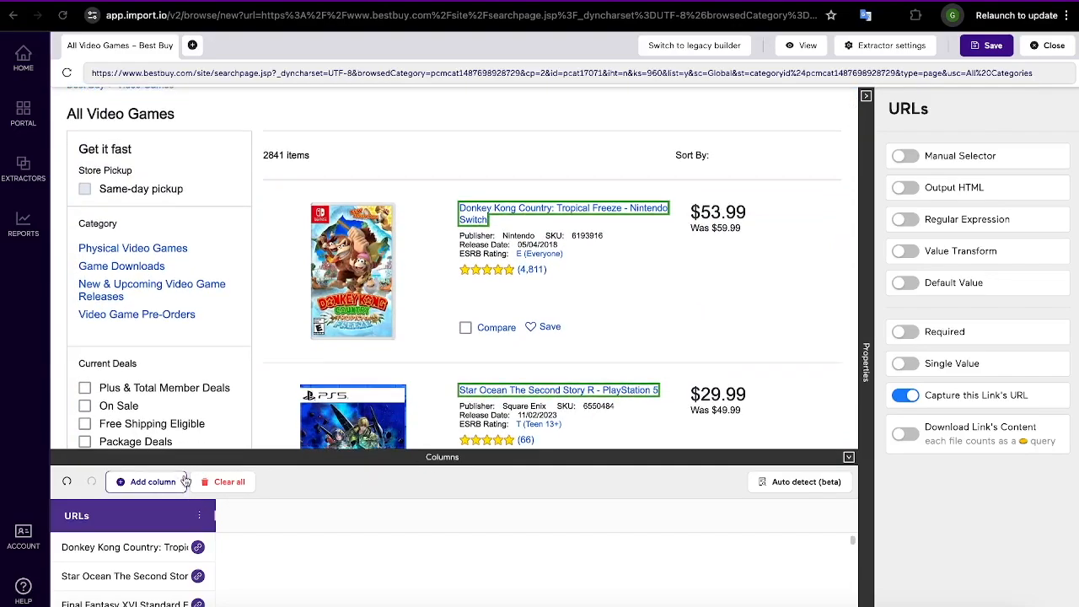
Step: Add a second column that extracts the product titles and name it Title
click(183, 481)
click(490, 393)
double_click(259, 515)
text(Title)
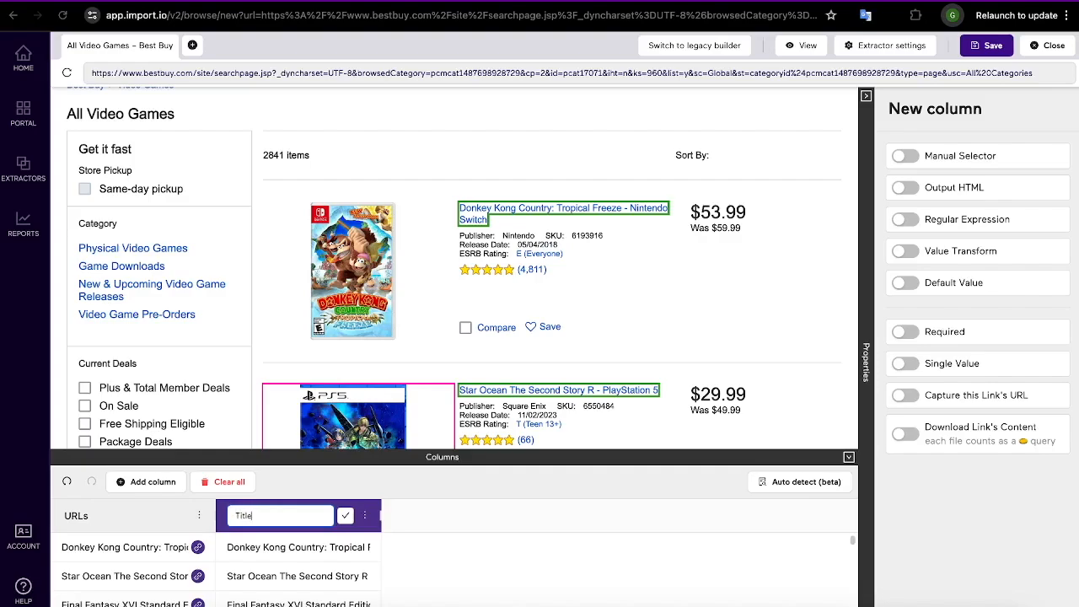
key(Return)
Step: Add a third column that extracts the current product prices and name it Price
click(148, 482)
click(718, 213)
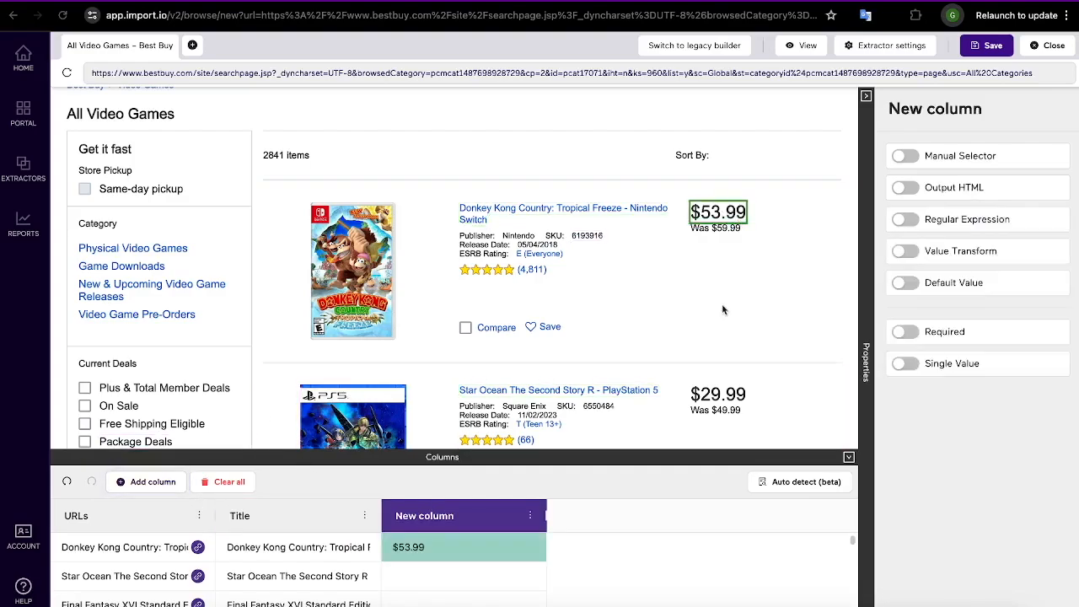
double_click(424, 515)
text(Price)
key(Return)
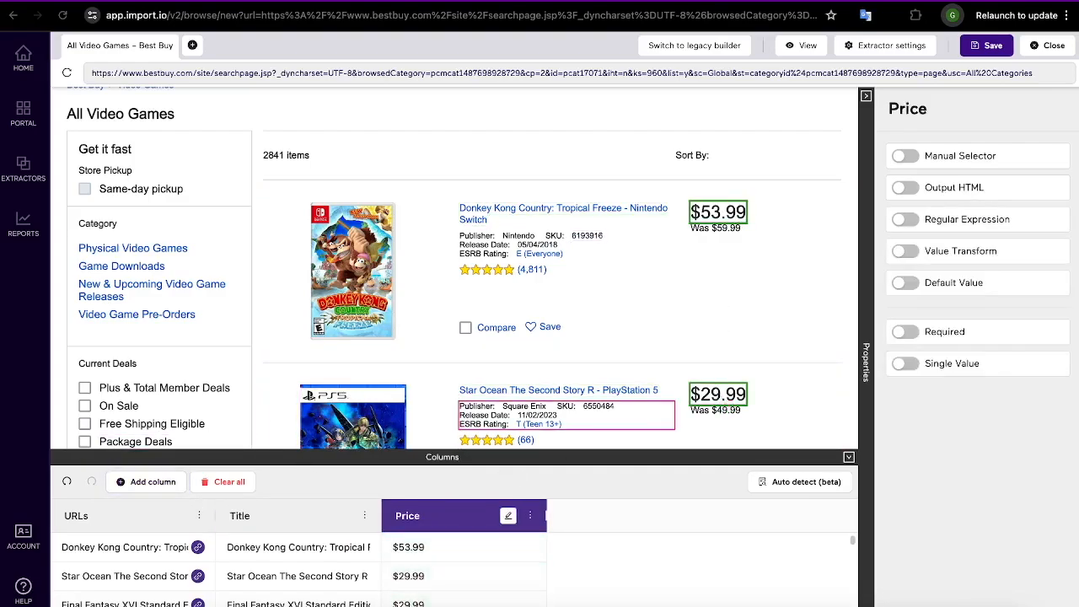
click(988, 47)
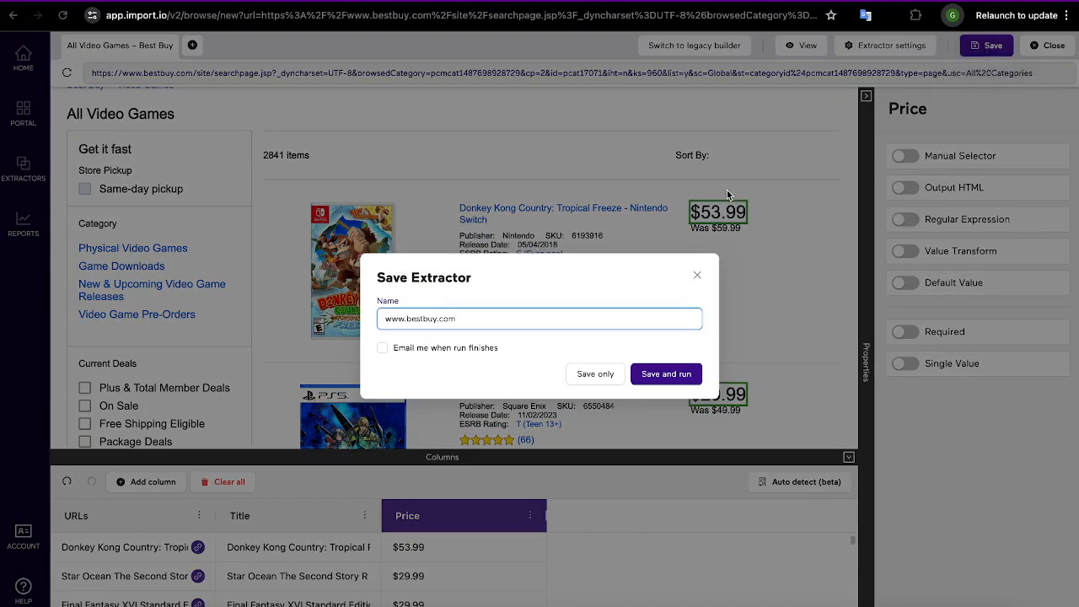
click(594, 377)
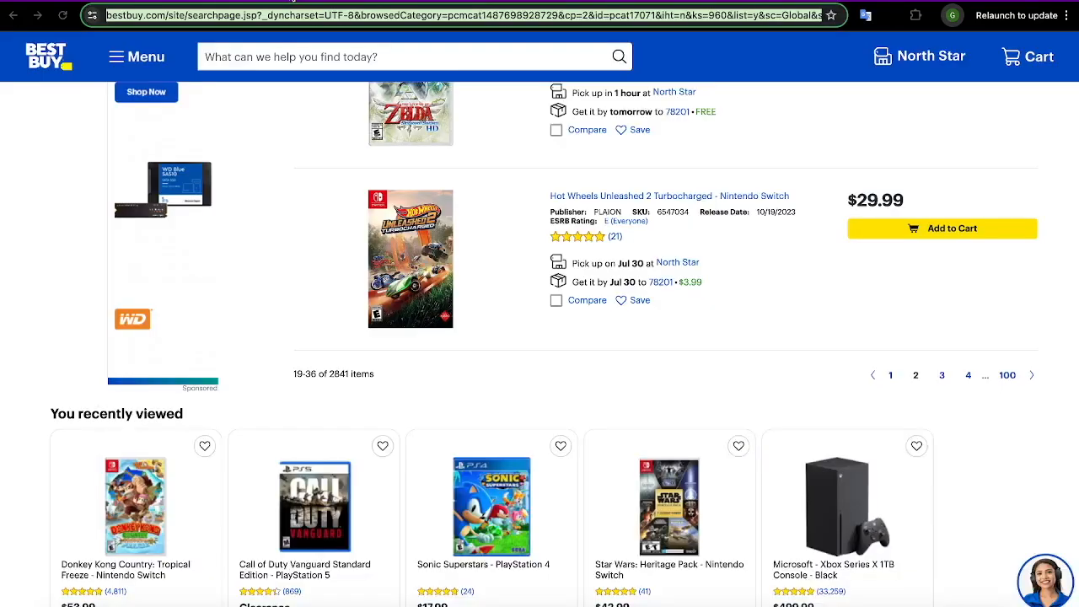
Step: Open the Donkey Kong Country: Tropical Freeze product page from the Best Buy listing and copy its URL
scroll(518, 244, up, 15)
scroll(518, 244, up, 2)
click(633, 336)
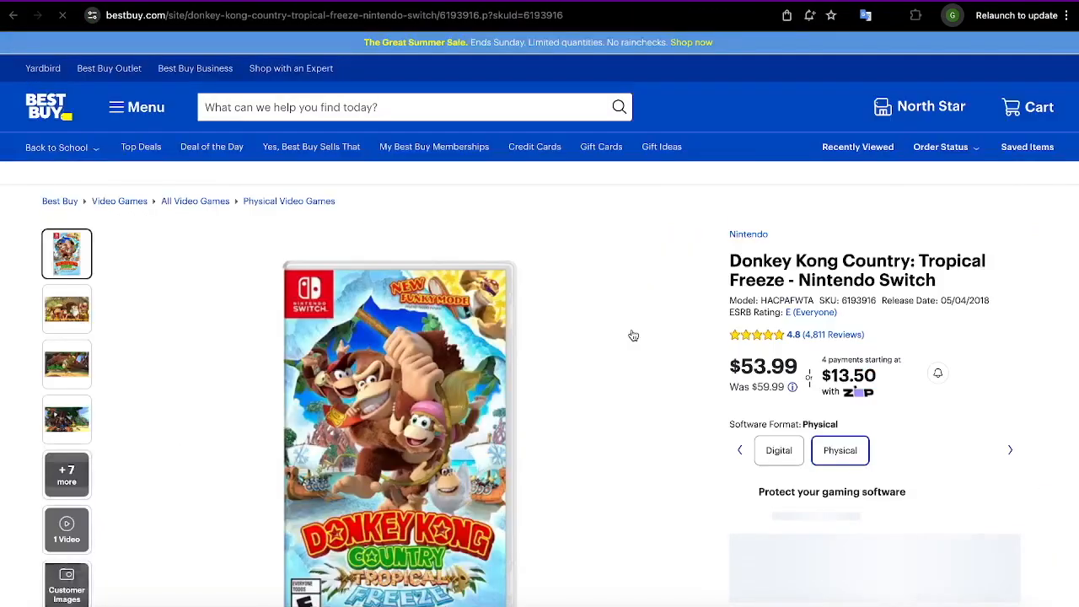
scroll(633, 336, down, 1)
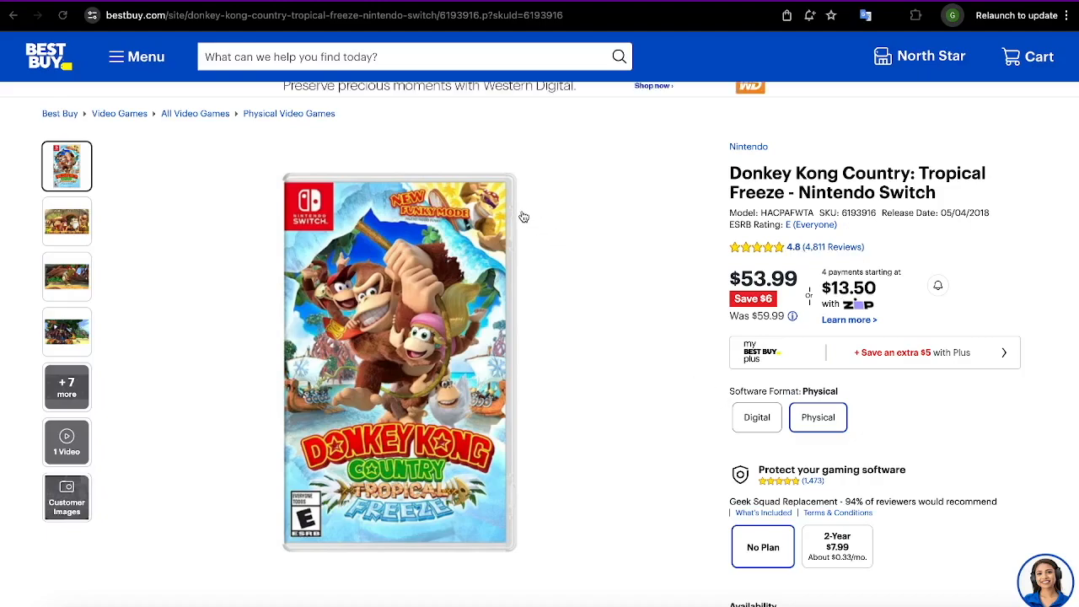
click(473, 15)
key(ctrl+c)
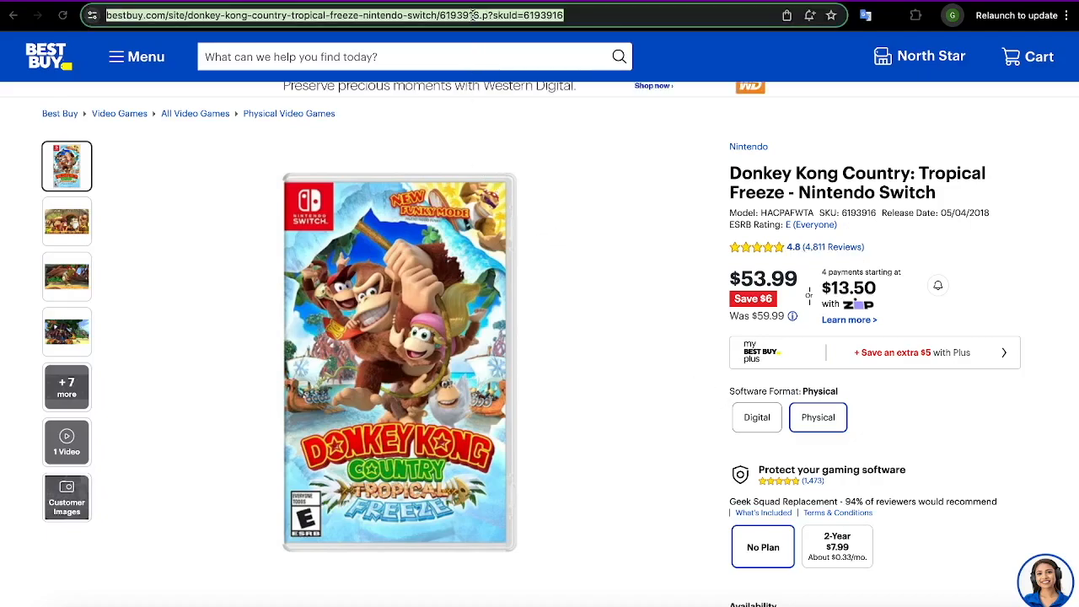
right_click(474, 17)
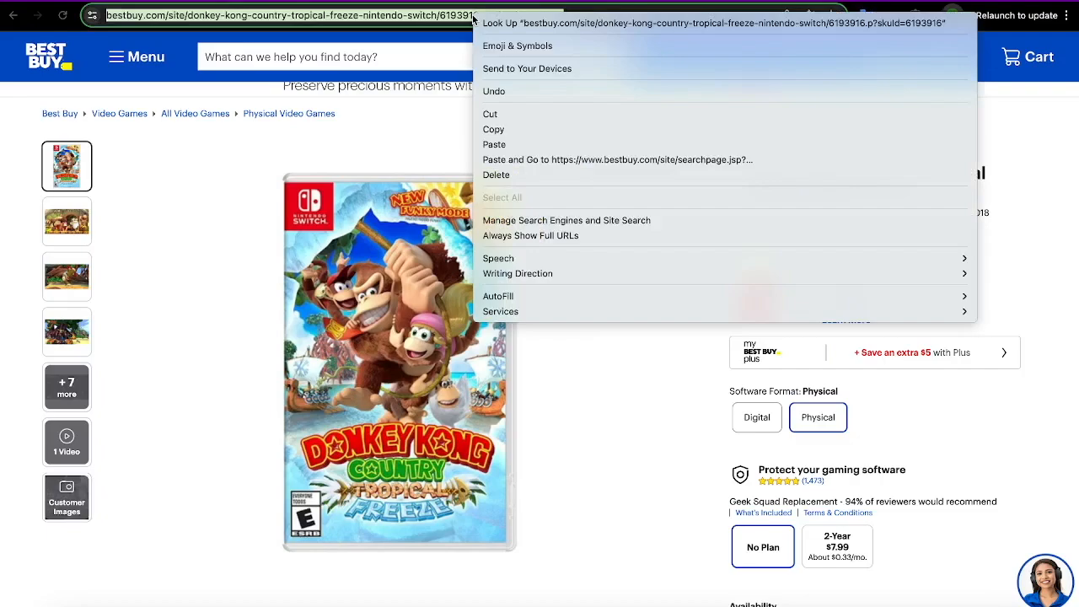
click(508, 130)
Step: Switch to Import.io and start a new Standard extractor from the copied Donkey Kong product URL
click(197, 0)
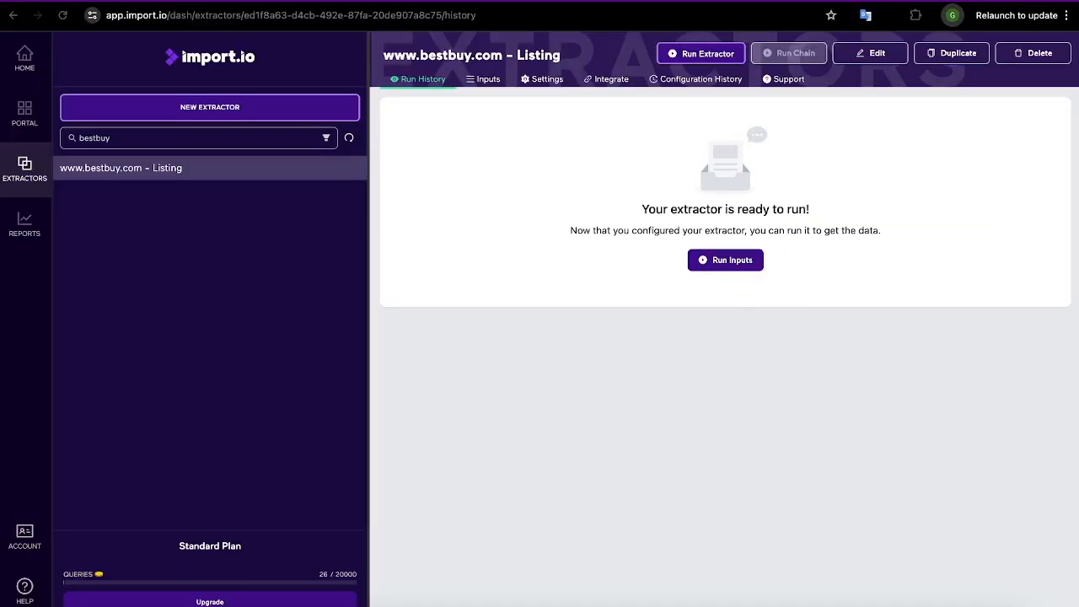
click(232, 111)
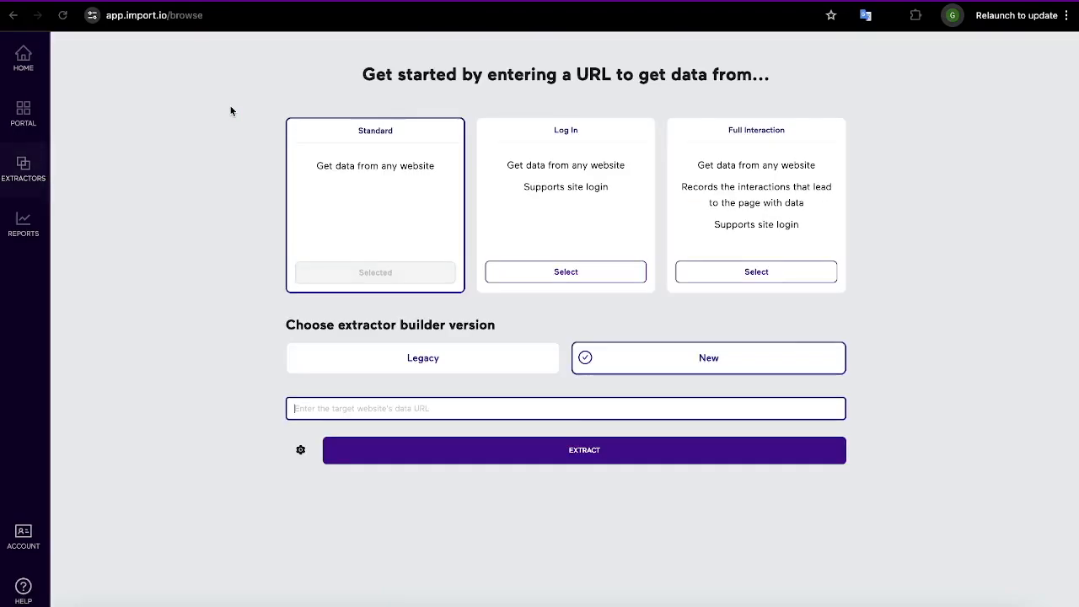
click(407, 409)
key(ctrl+v)
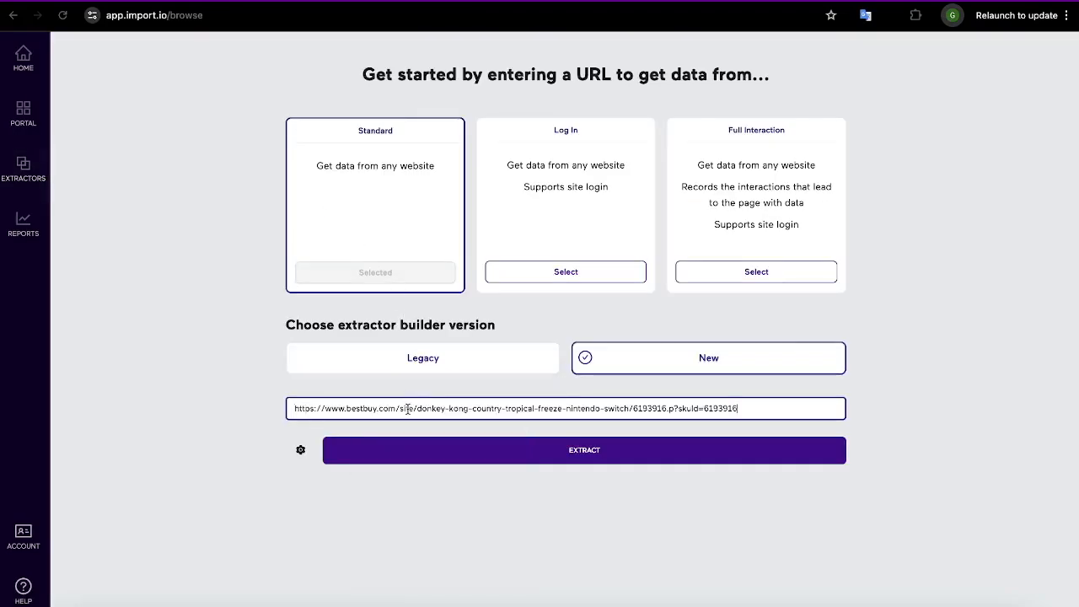
click(592, 460)
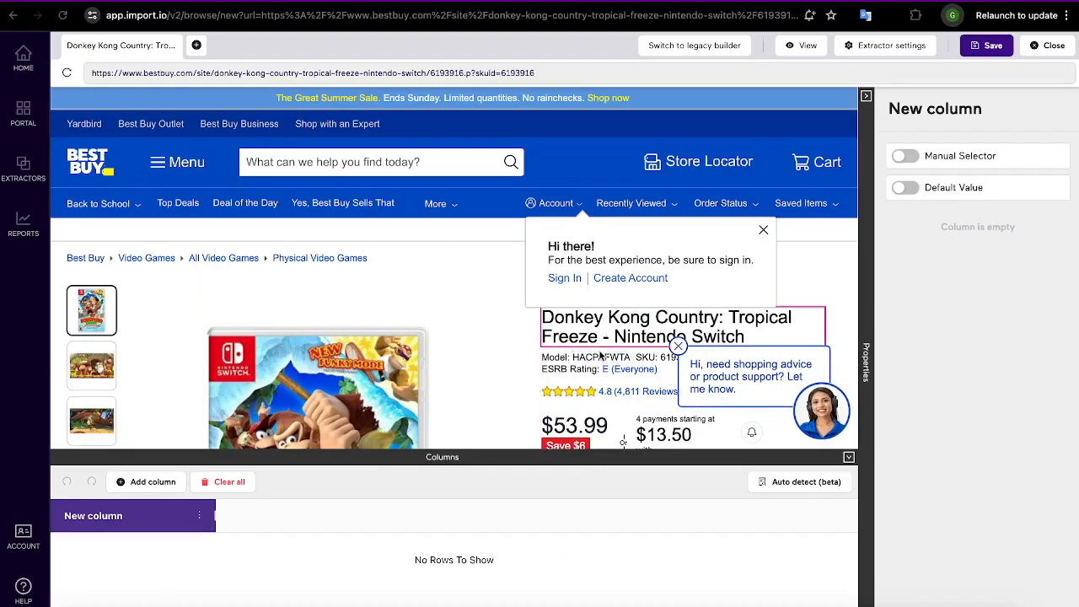
Step: Extract the product title into the first column and name the column Title
scroll(658, 253, down, 3)
click(666, 189)
double_click(143, 515)
text(Titkle)
key(Return)
double_click(102, 517)
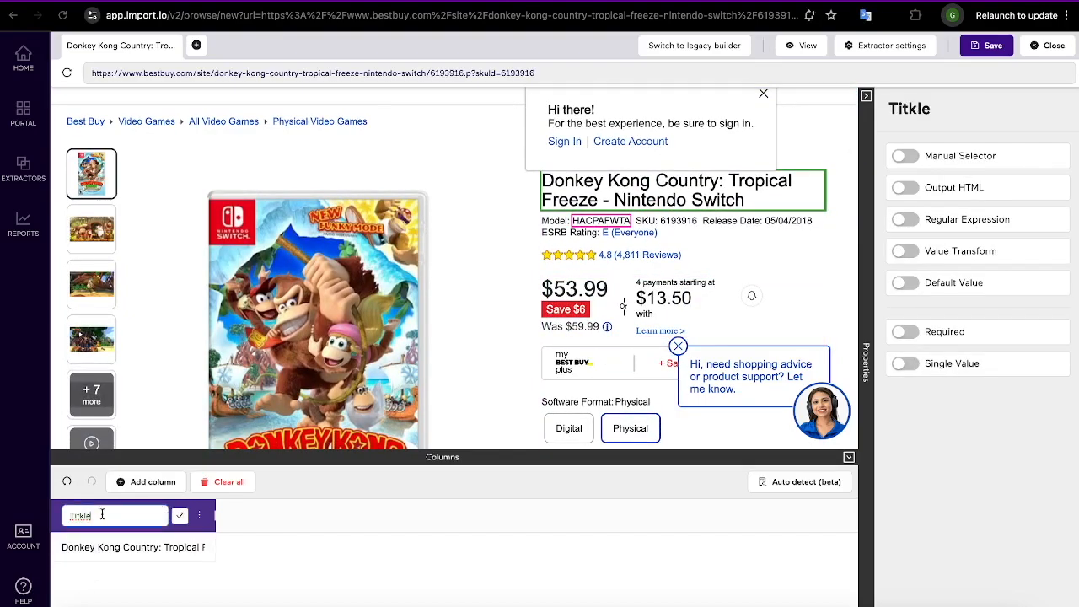
key(Return)
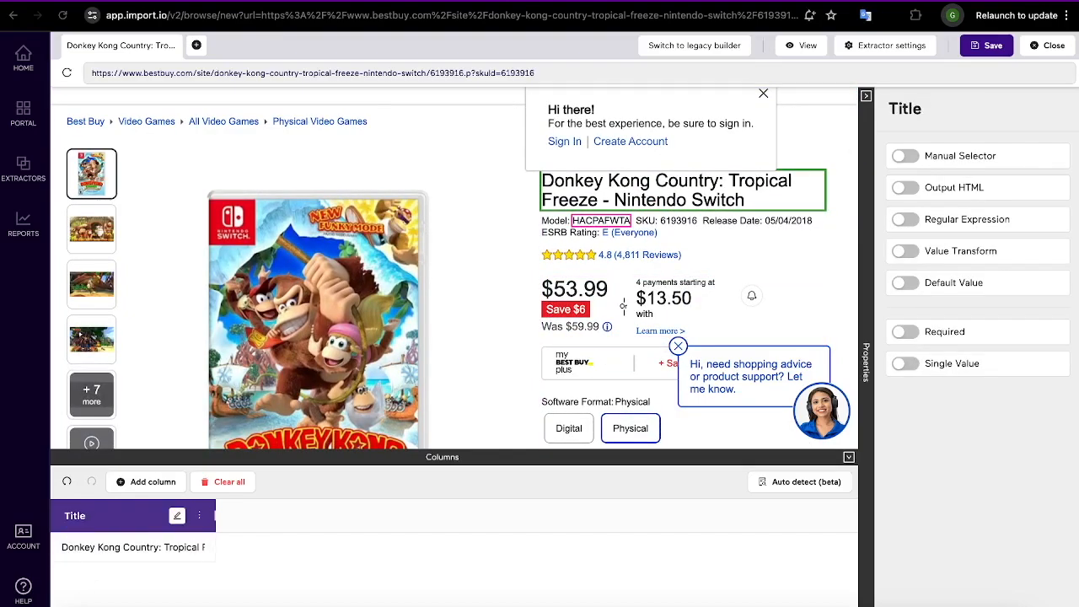
Step: Add a column that extracts the product's model value and name it Model Number
click(153, 481)
click(600, 220)
double_click(269, 515)
text(Model Number)
key(Return)
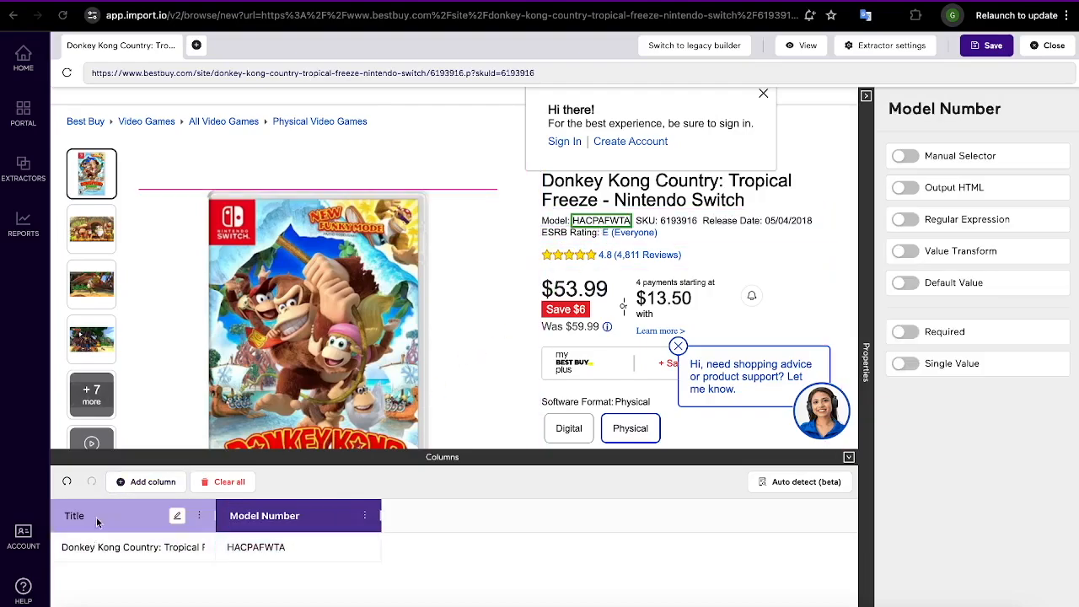
Step: Add a third column that extracts the product's SKU value and name it SKU
click(143, 481)
click(683, 226)
double_click(448, 515)
text(SKU)
key(Return)
Step: Add a column named Release Date and extract the product's release date into it
click(149, 482)
double_click(609, 516)
text(Release Dat)
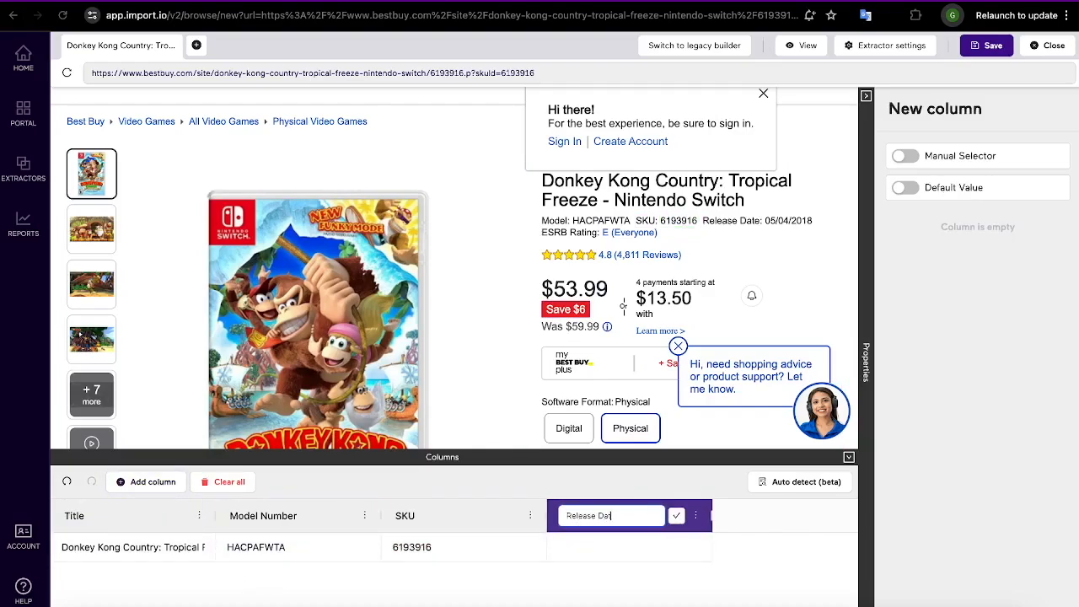
text(e)
key(Return)
click(788, 220)
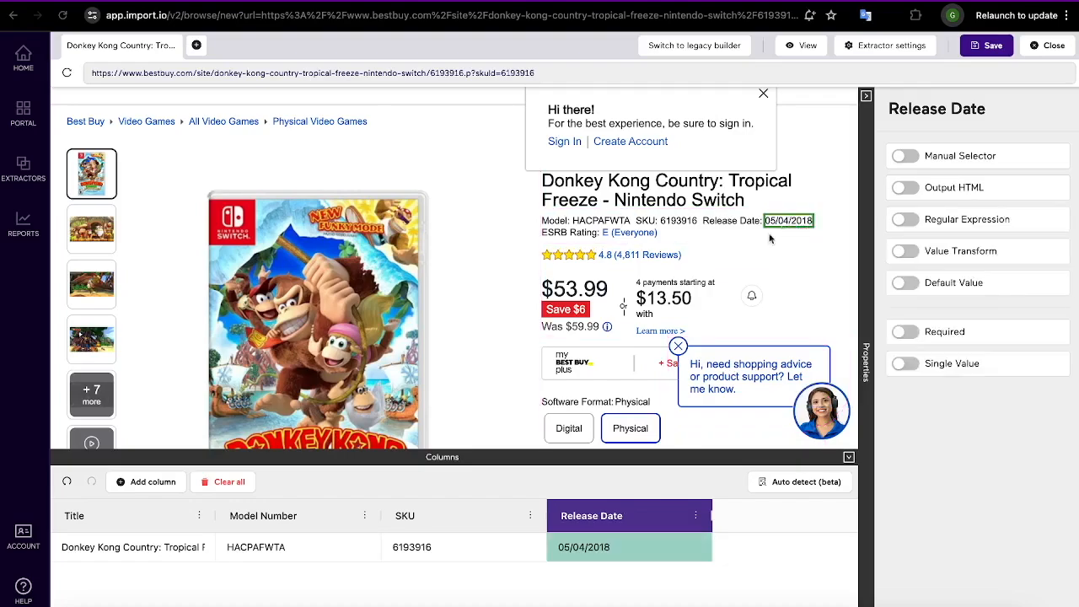
Step: Add a column that extracts the main product picture and name it Image
click(149, 482)
double_click(747, 516)
text(e)
key(Return)
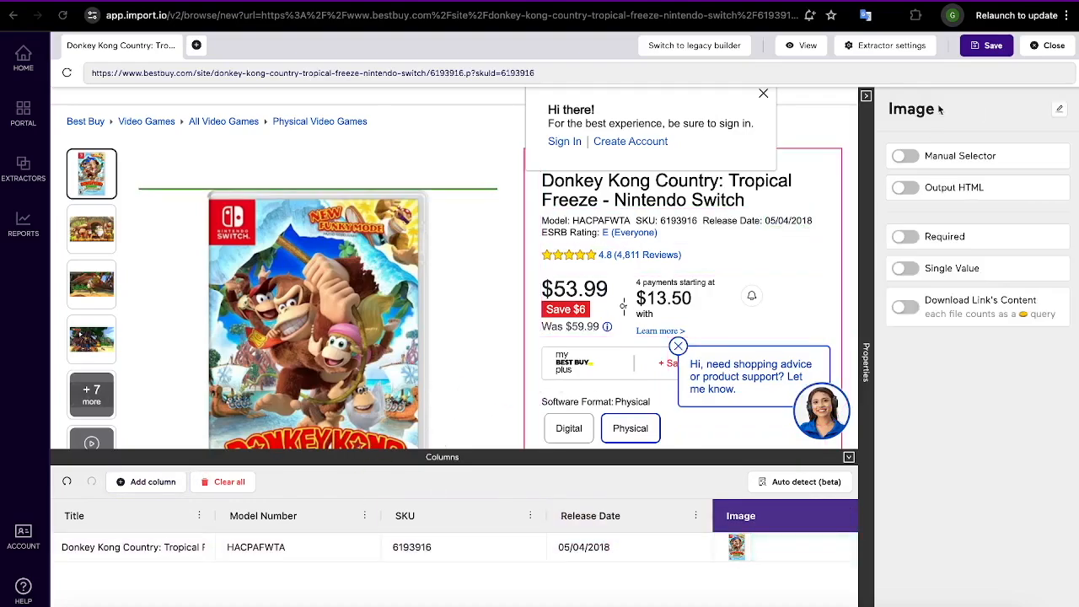
click(986, 50)
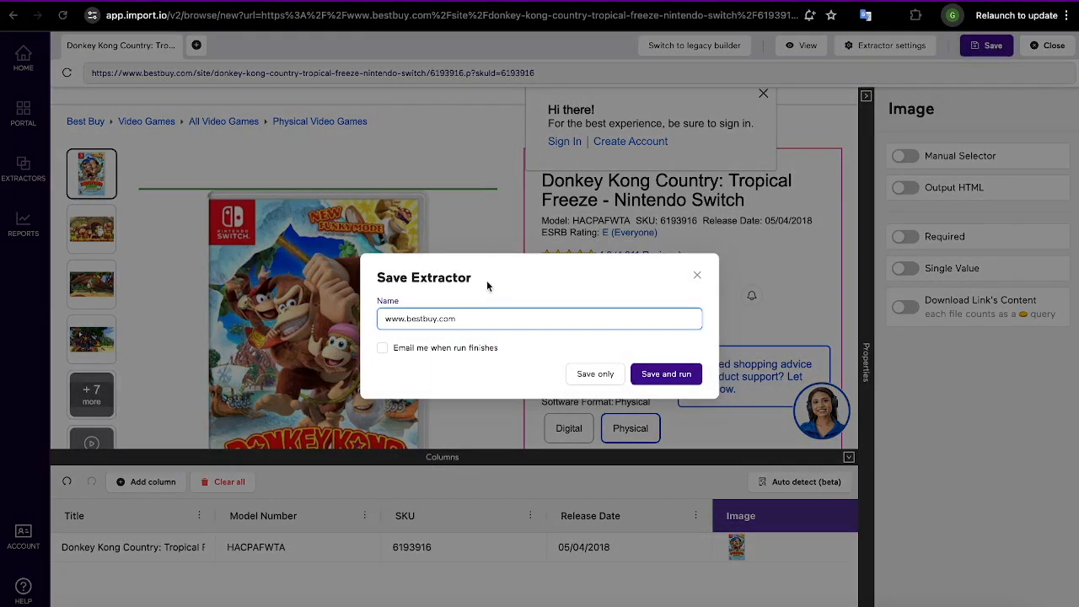
text(- details)
click(596, 378)
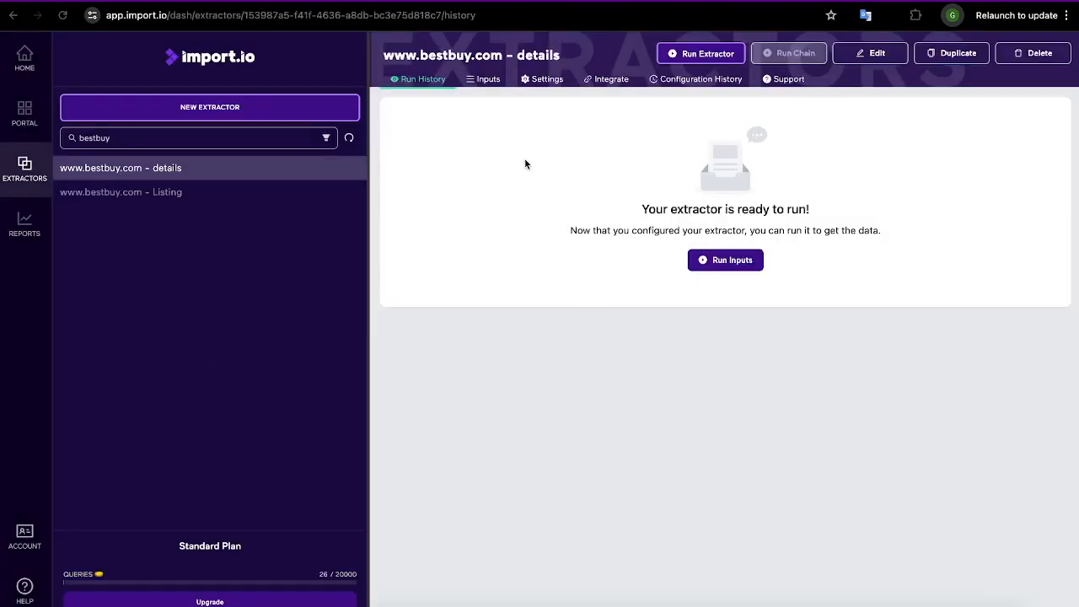
click(484, 81)
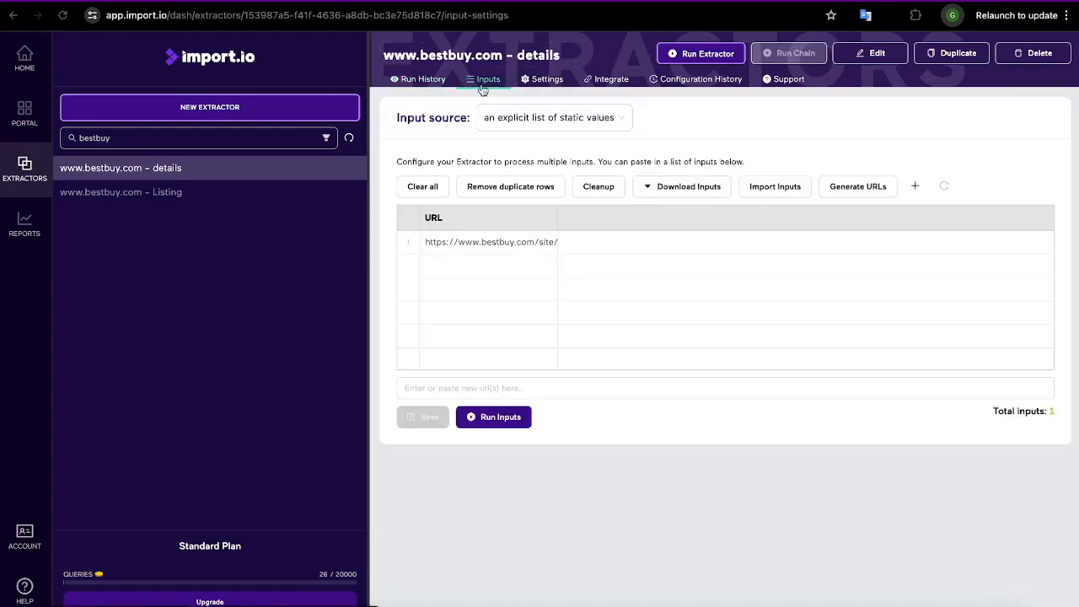
click(621, 122)
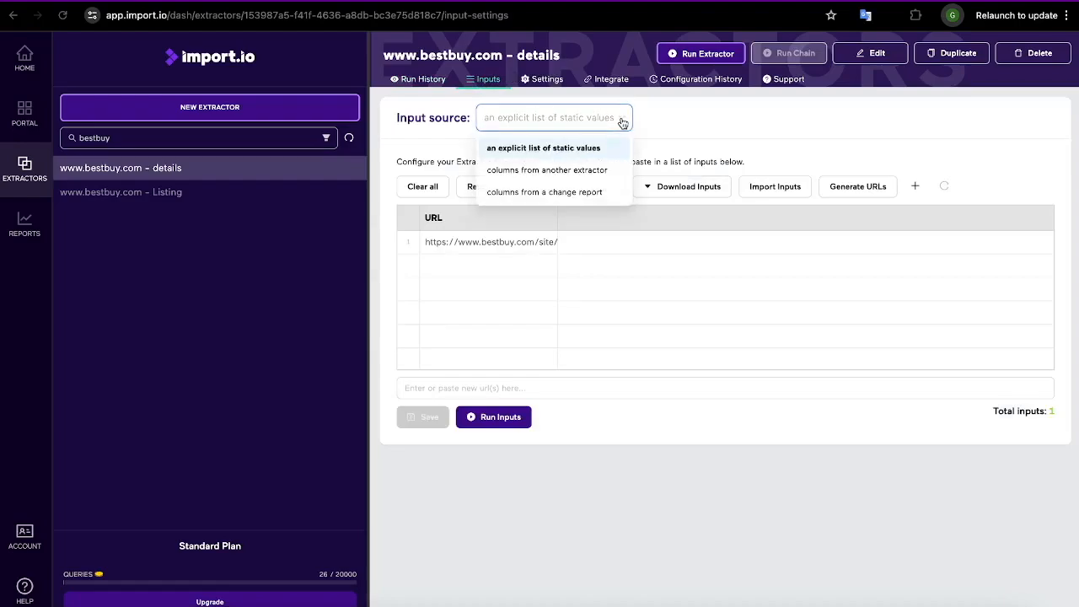
click(605, 172)
click(506, 215)
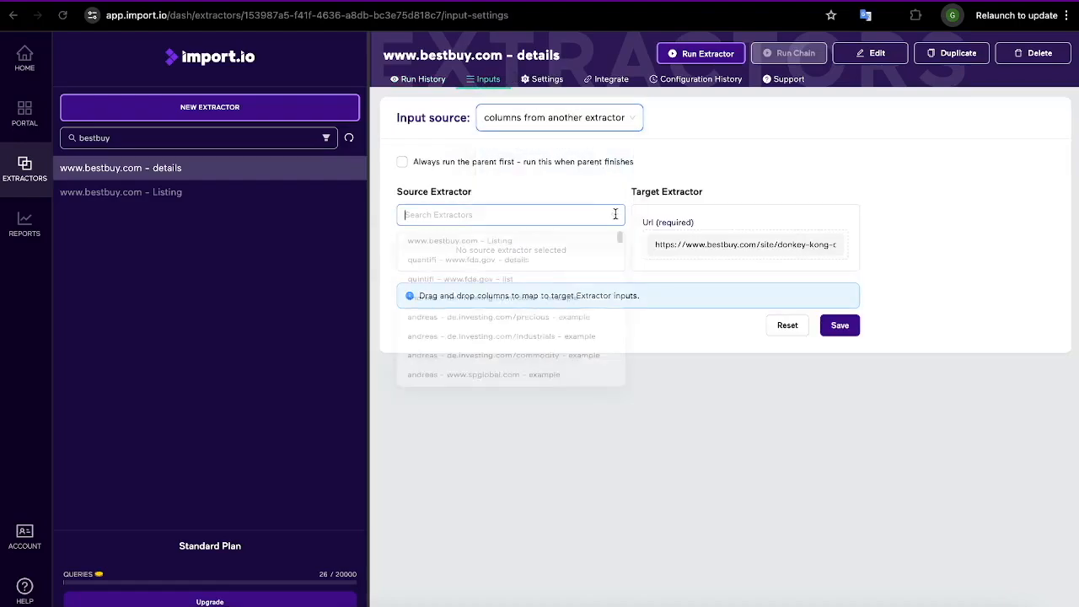
click(517, 243)
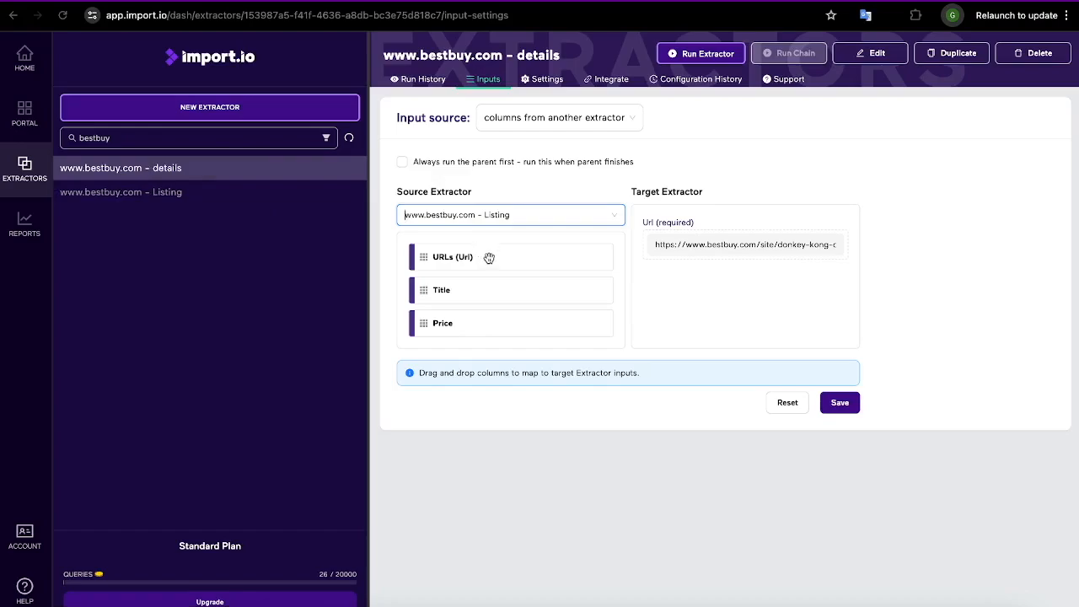
drag(491, 260, 726, 248)
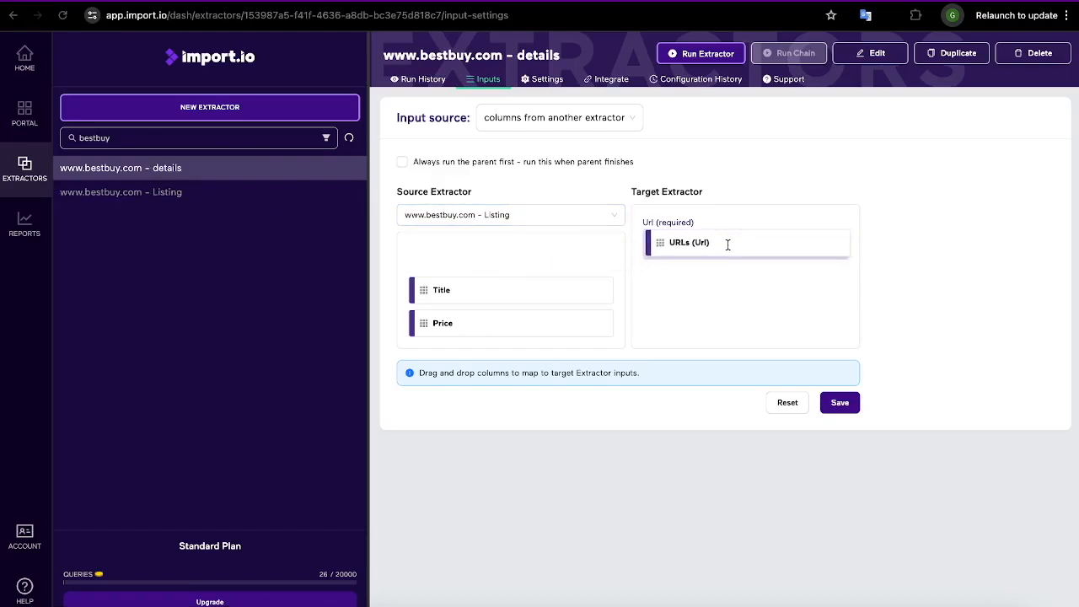
click(842, 407)
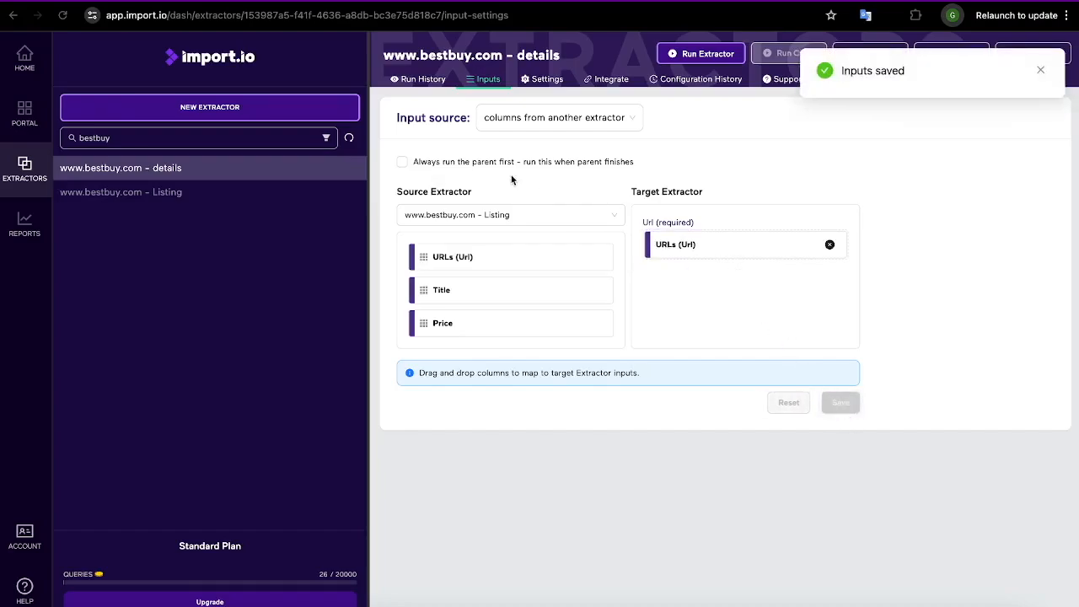
Step: Make the details extractor always run its parent first and save the input settings
click(403, 164)
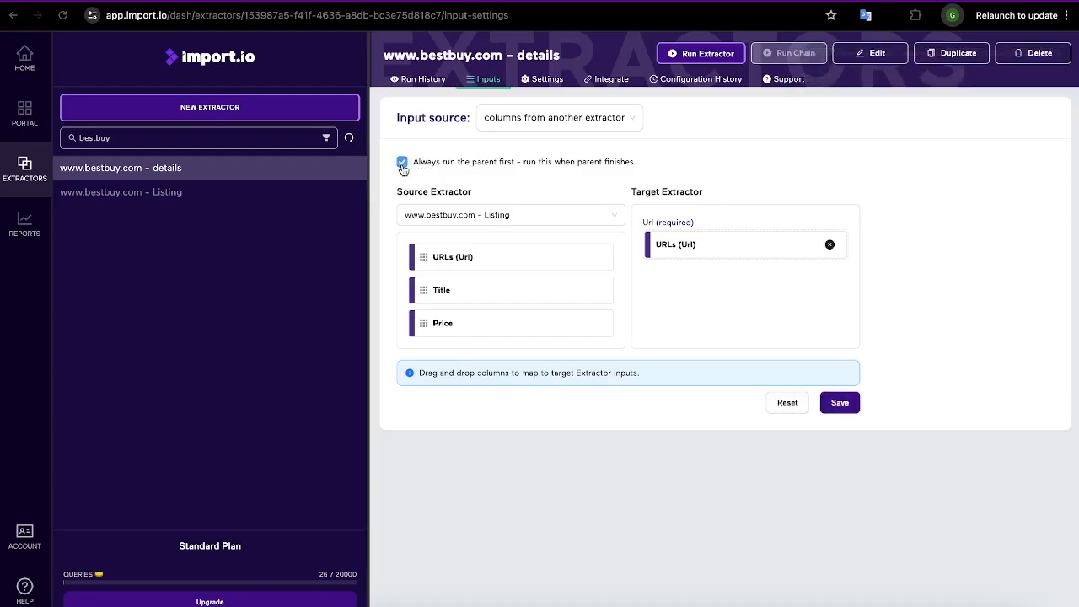
click(843, 408)
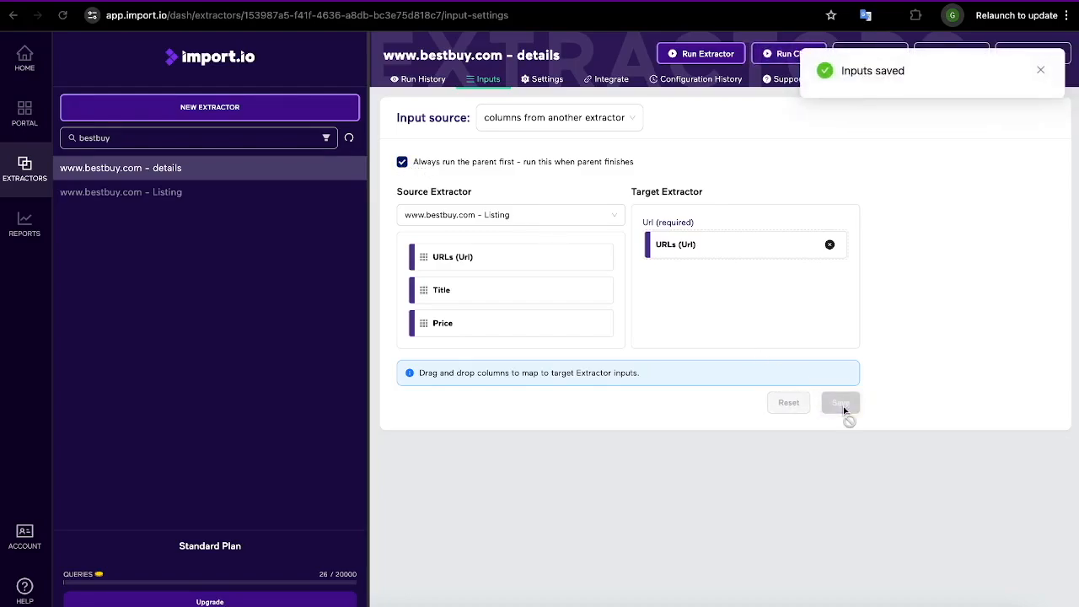
click(1041, 71)
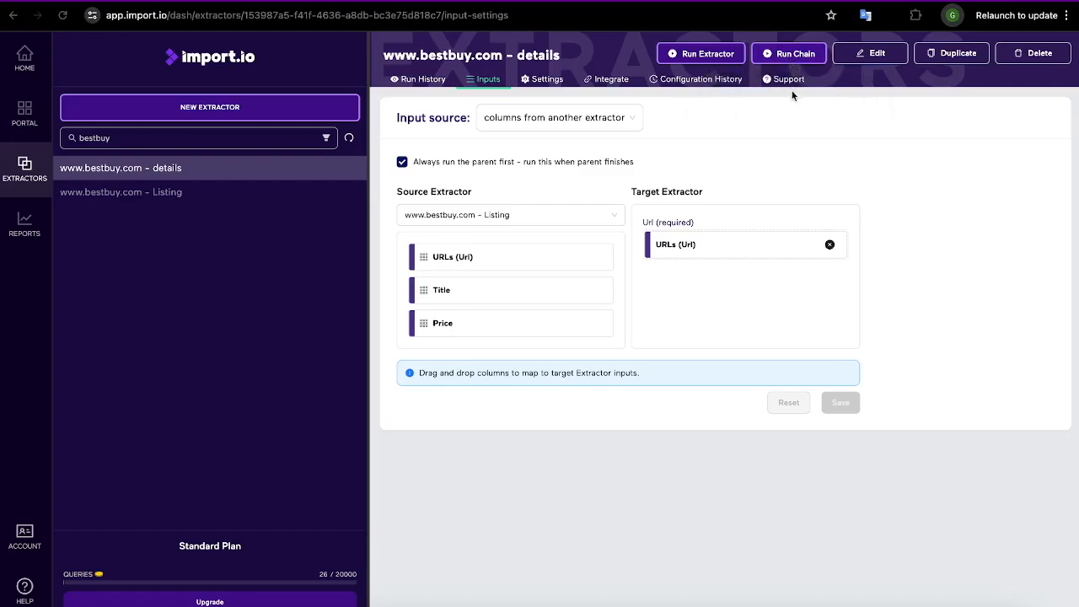
click(173, 196)
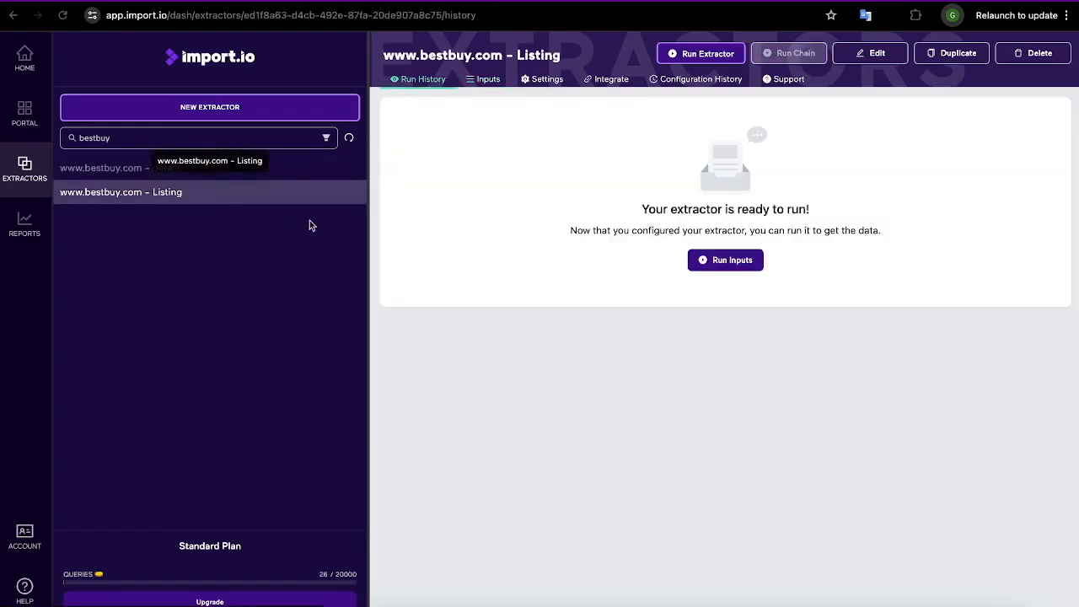
click(484, 85)
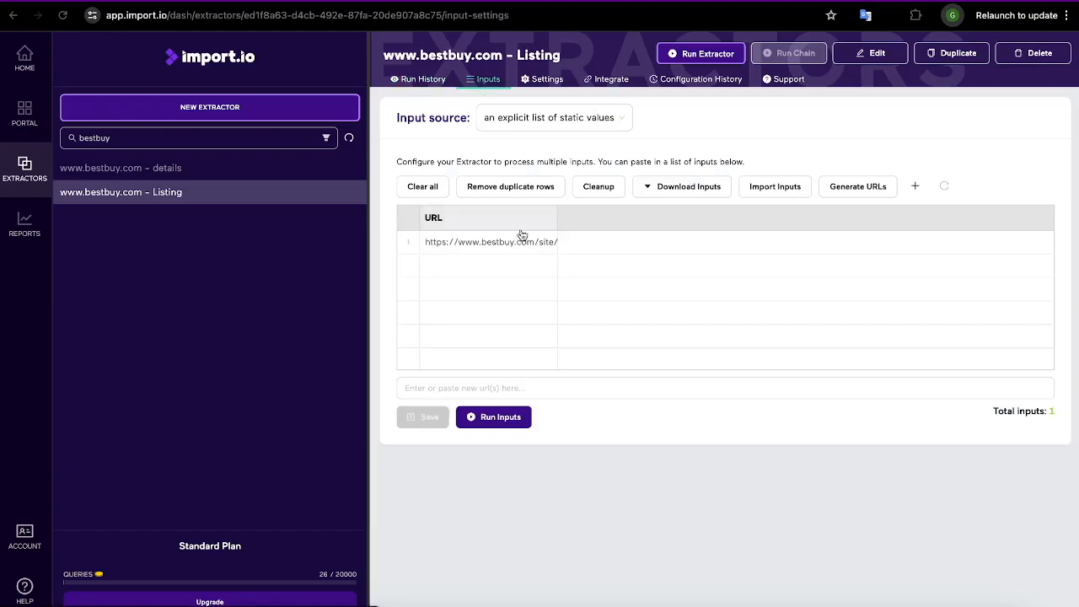
drag(557, 221, 864, 207)
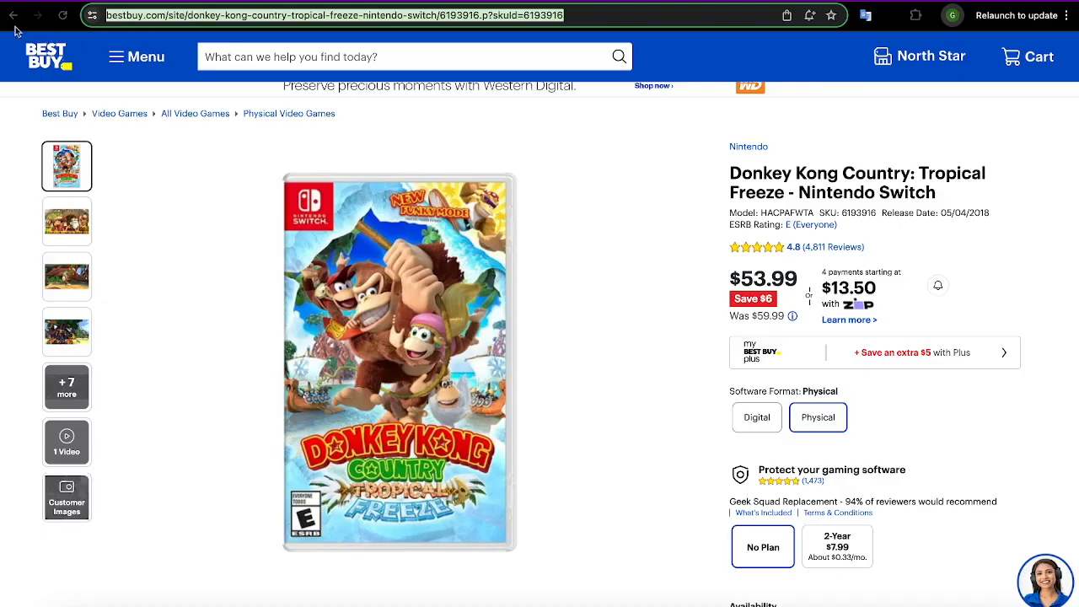
Step: Switch to the Best Buy tab, go back to the All Video Games listing and copy its page URL
click(13, 17)
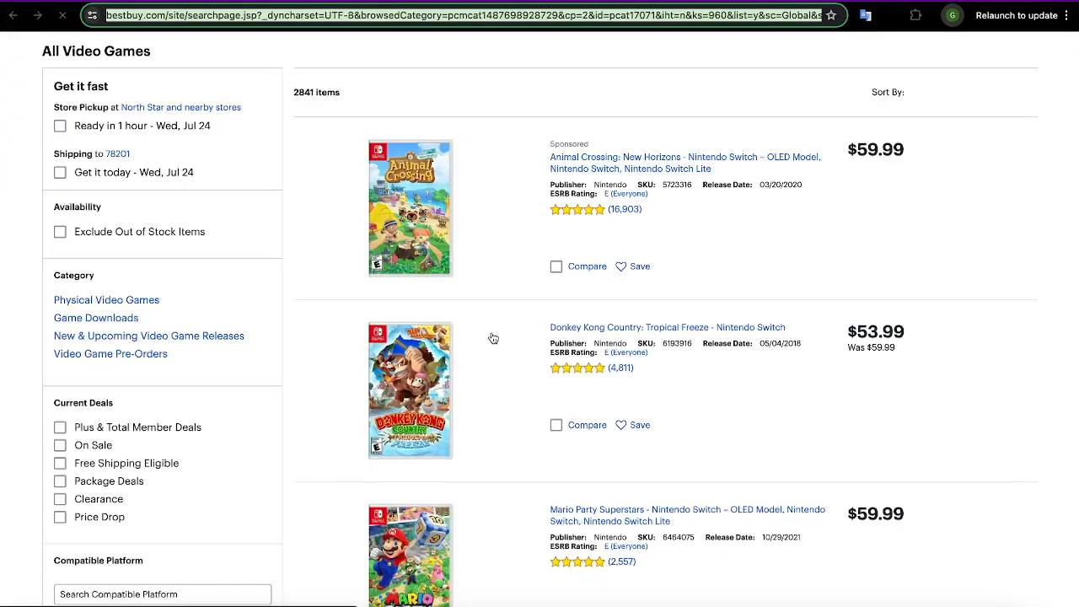
scroll(491, 338, down, 2)
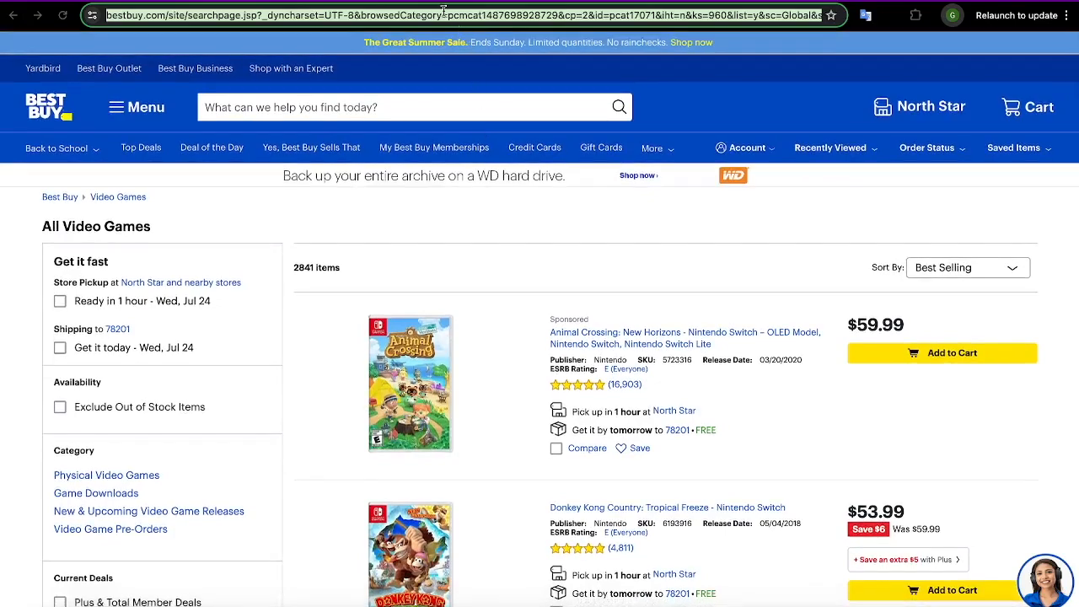
right_click(446, 17)
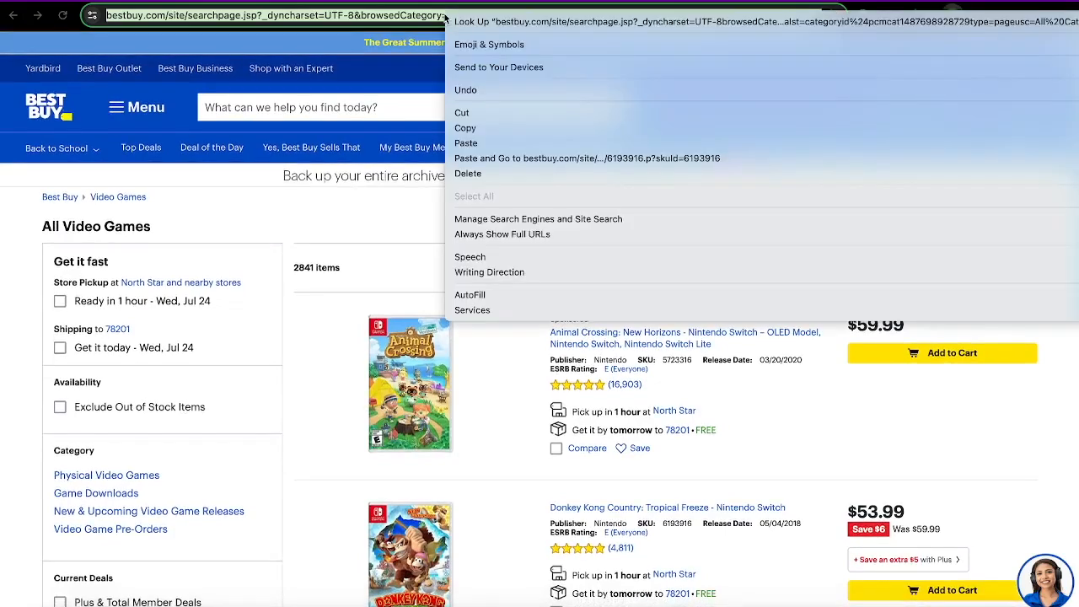
click(466, 130)
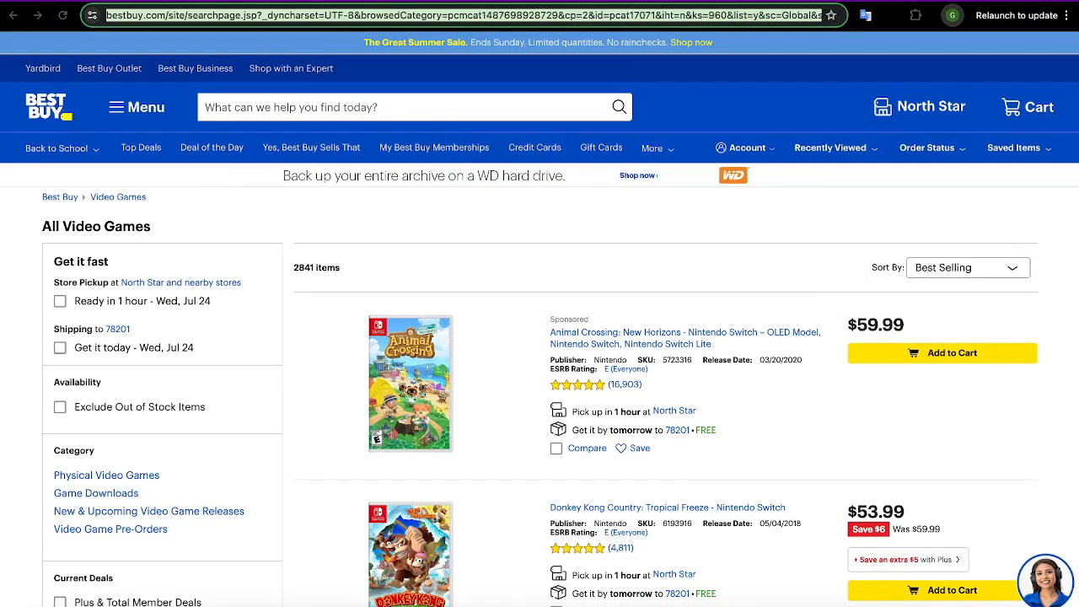
Step: Open the URL Generator for the Listing extractor in Import.io and paste the copied listing URL as the URL input
click(173, 0)
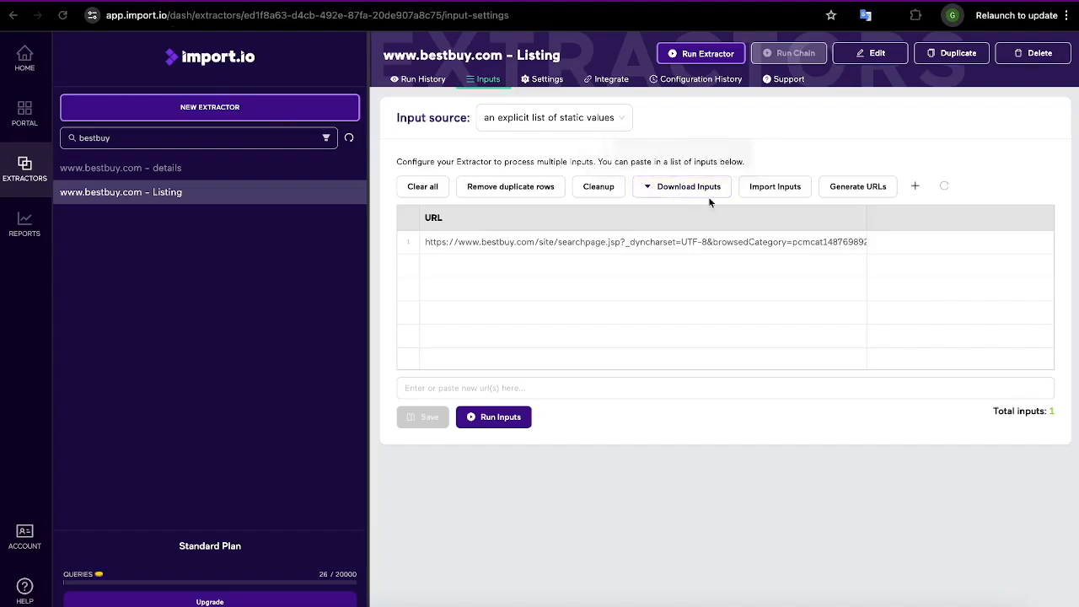
click(857, 187)
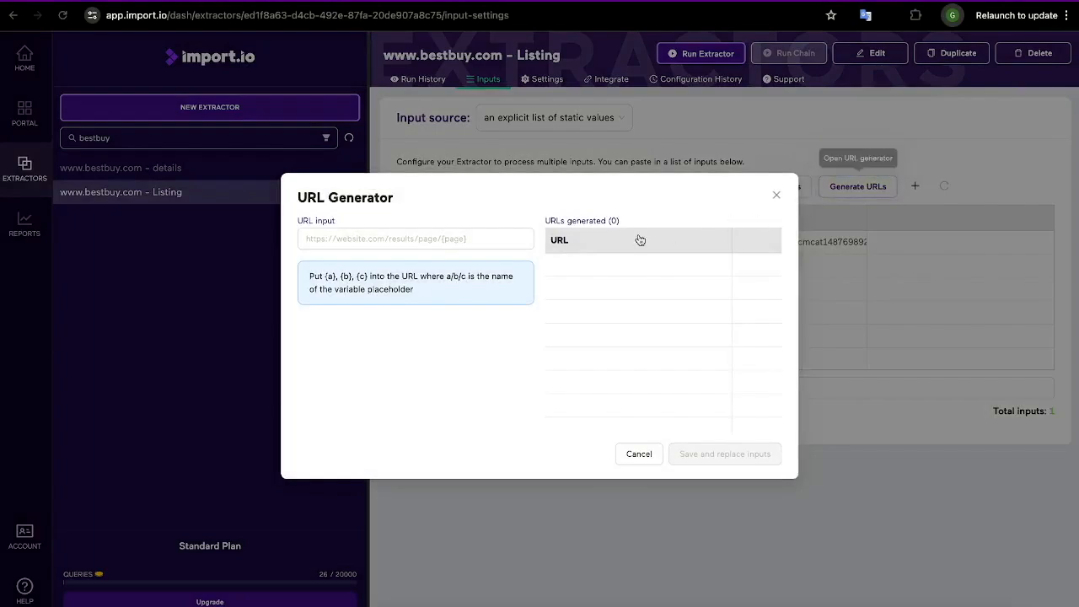
click(424, 239)
key(ctrl+v)
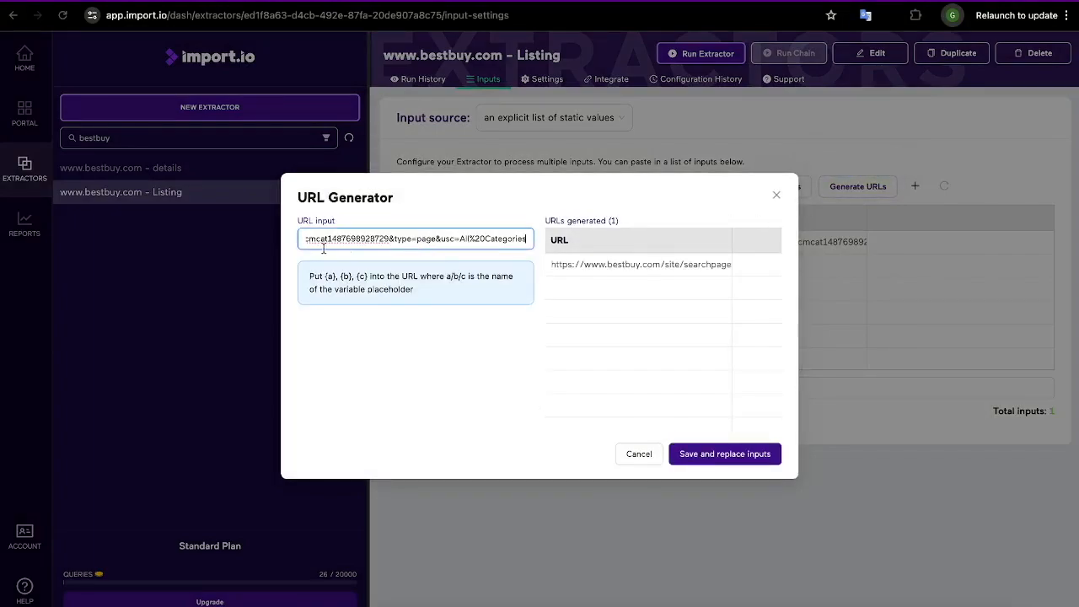
Step: Replace the page number after cp= in the URL input with the variable placeholder {a}
key(Home)
click(519, 240)
key(Right)
key(Right)
key(Right)
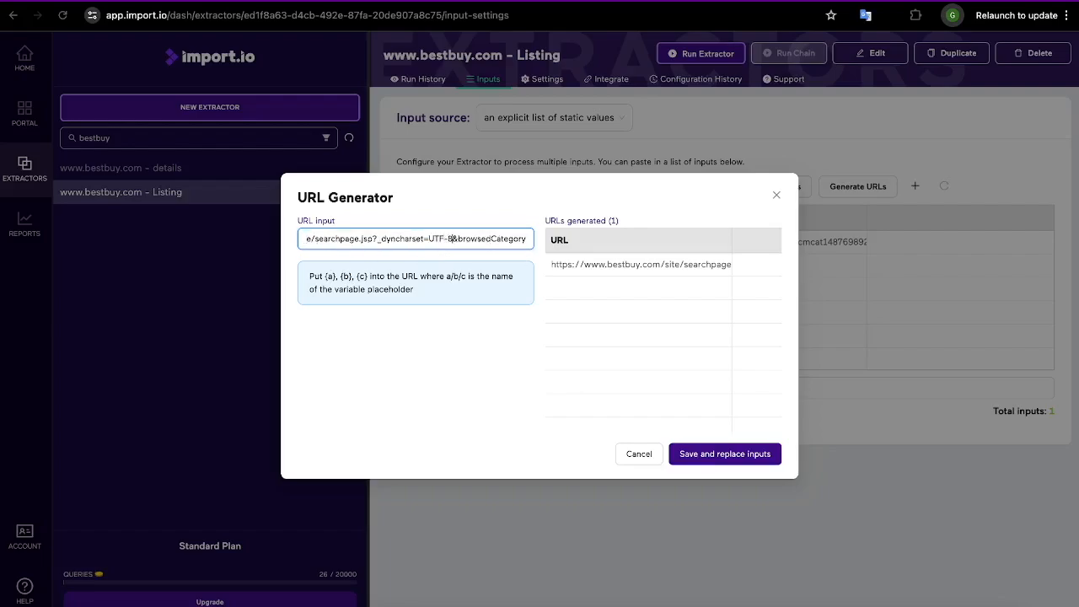
key(Right)
key(Right)
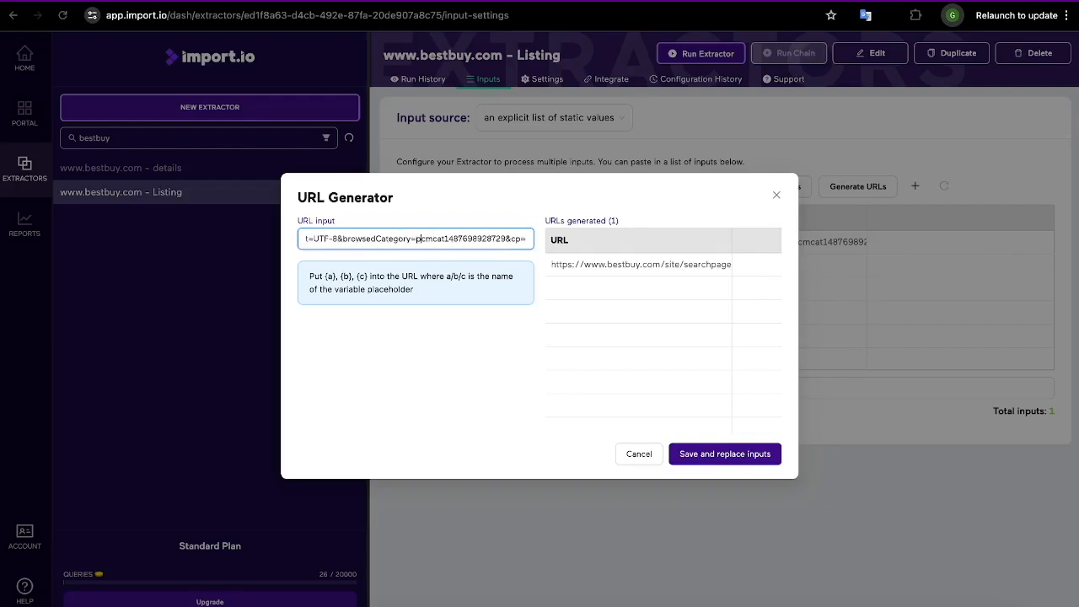
key(Right)
key(Right)
key(Right)
key(Right)
key(Right)
key(Right)
key(Right)
key(Right)
key(Right)
key(Right)
key(Right)
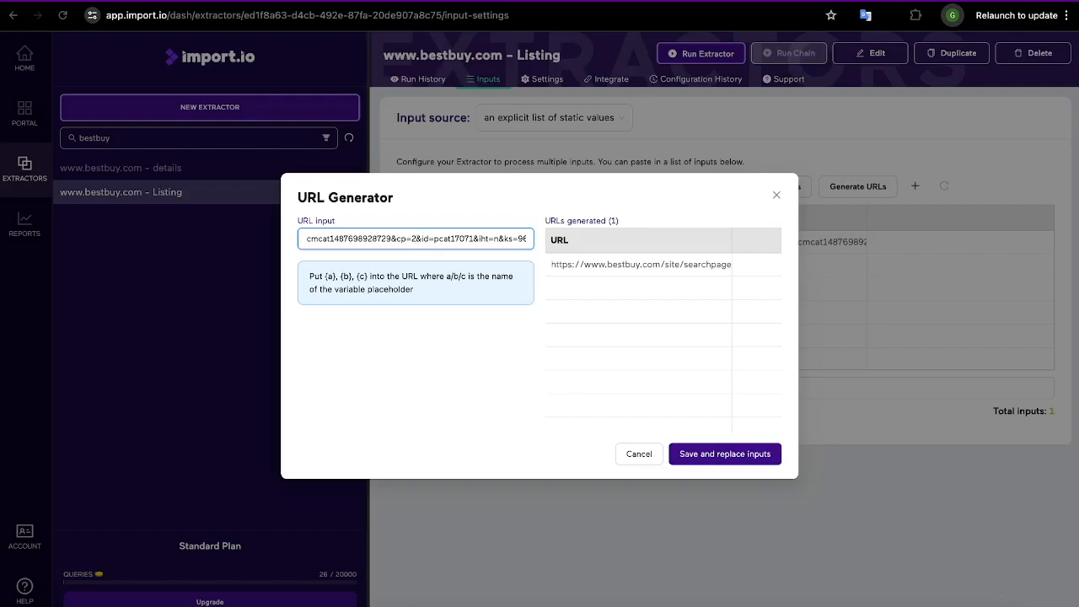
text(})
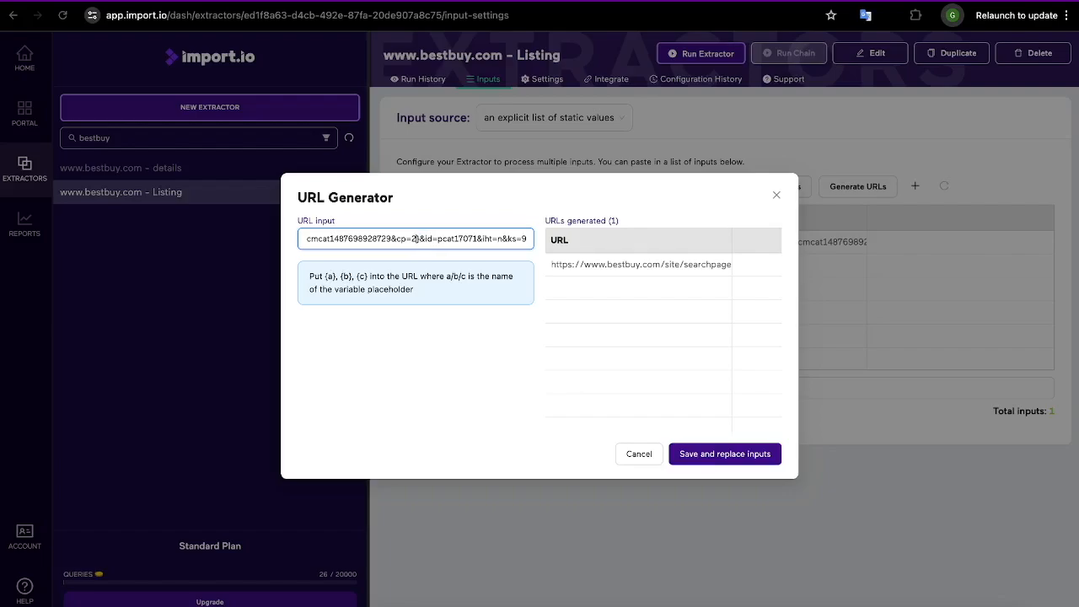
text({)
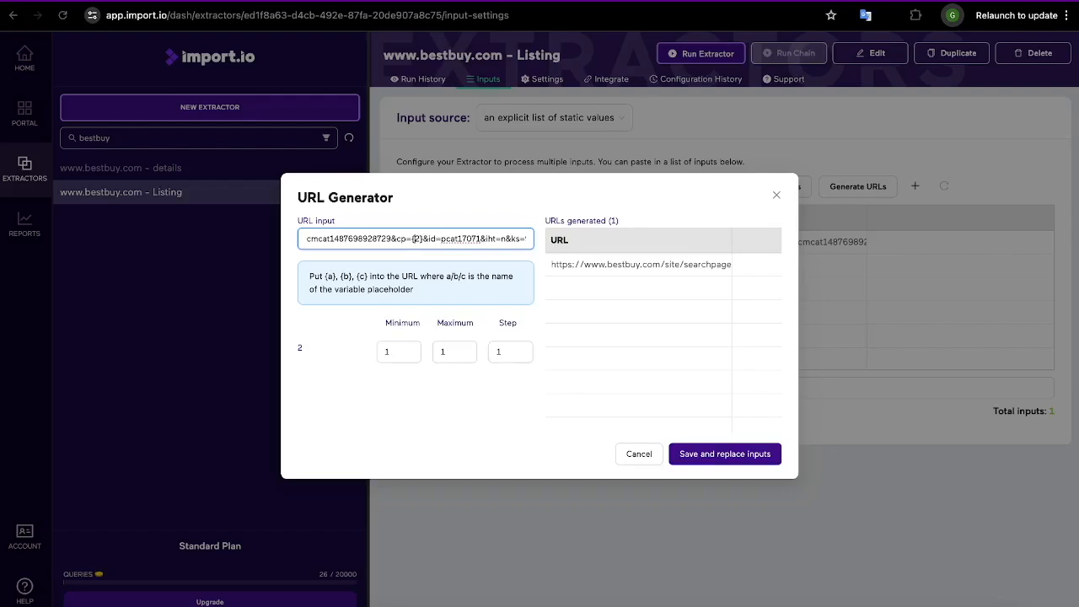
key(BackSpace)
text(a)
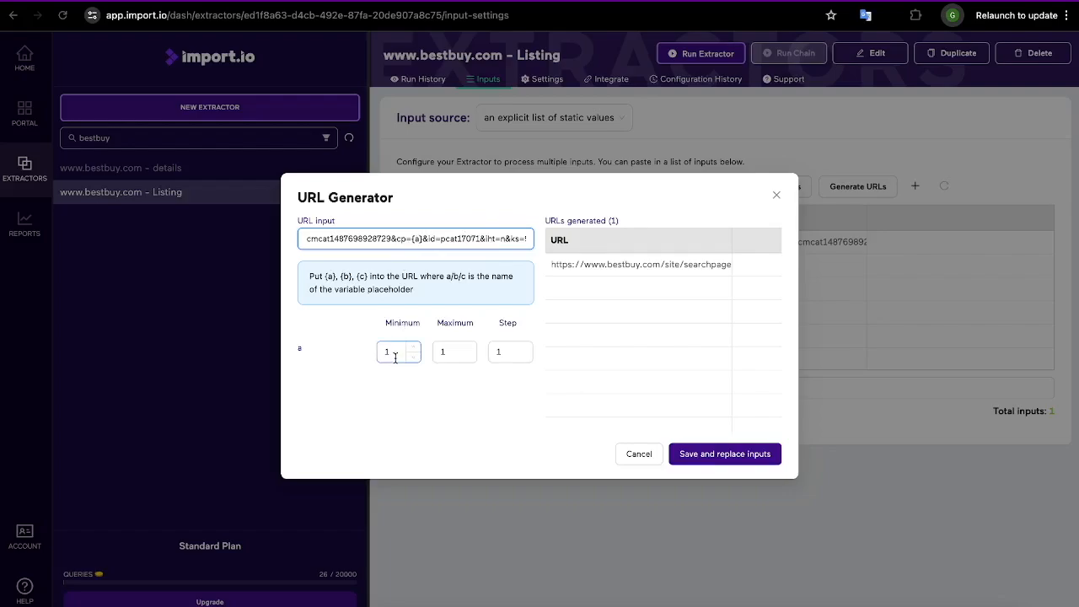
Step: Set the maximum of variable a to 5 and replace the extractor's existing inputs with the generated URLs
click(470, 348)
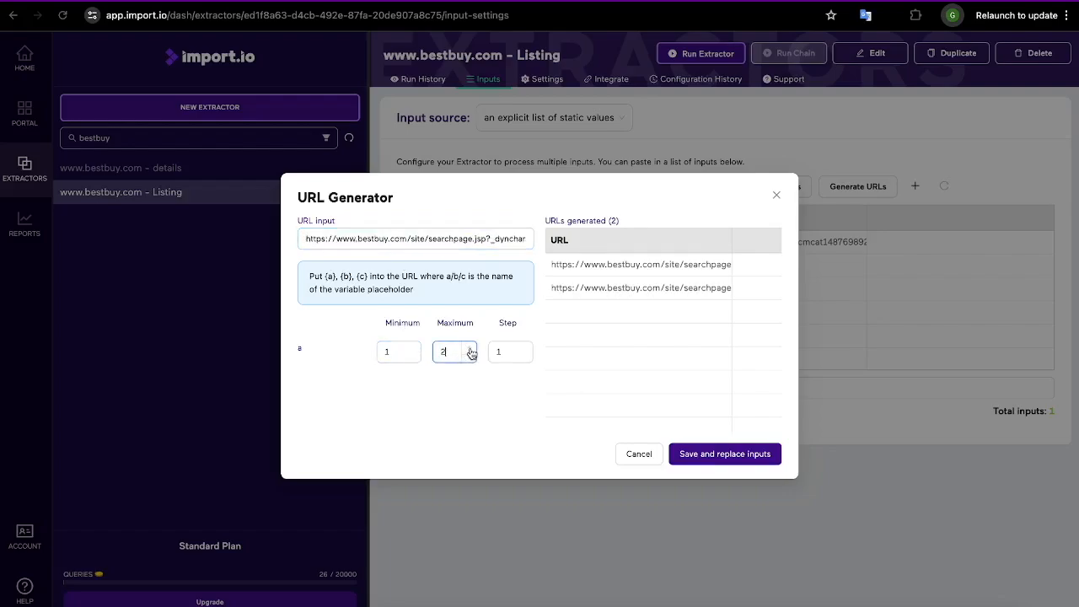
click(470, 347)
click(469, 348)
click(470, 347)
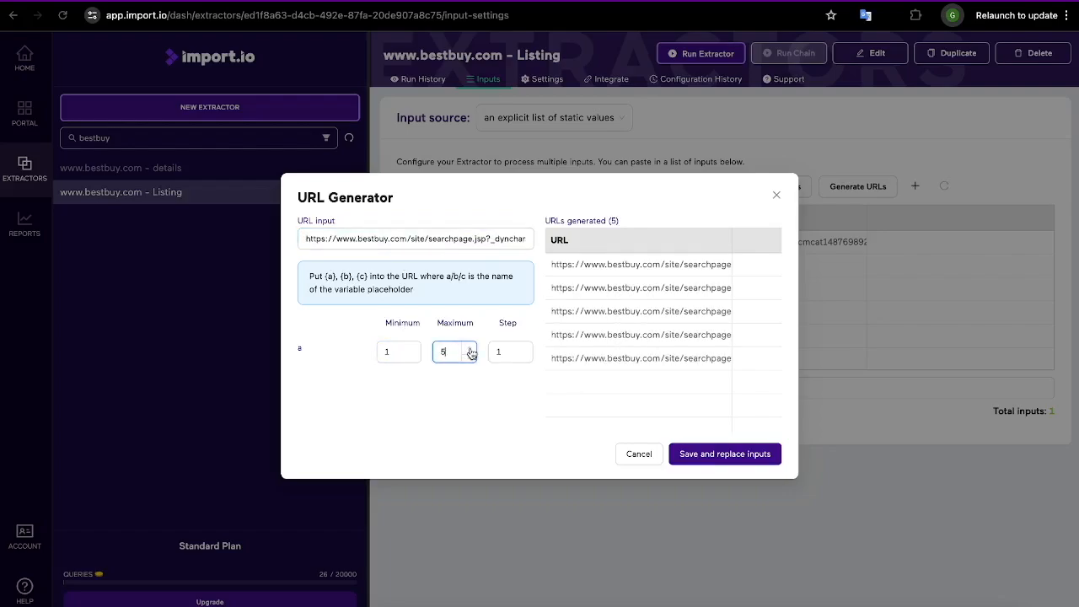
click(717, 464)
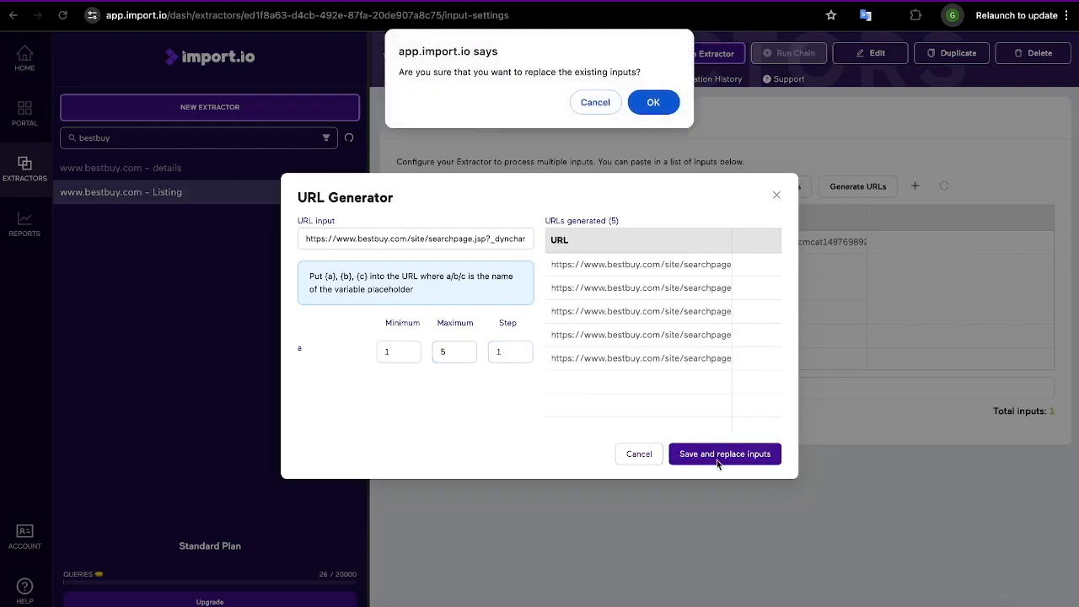
click(654, 105)
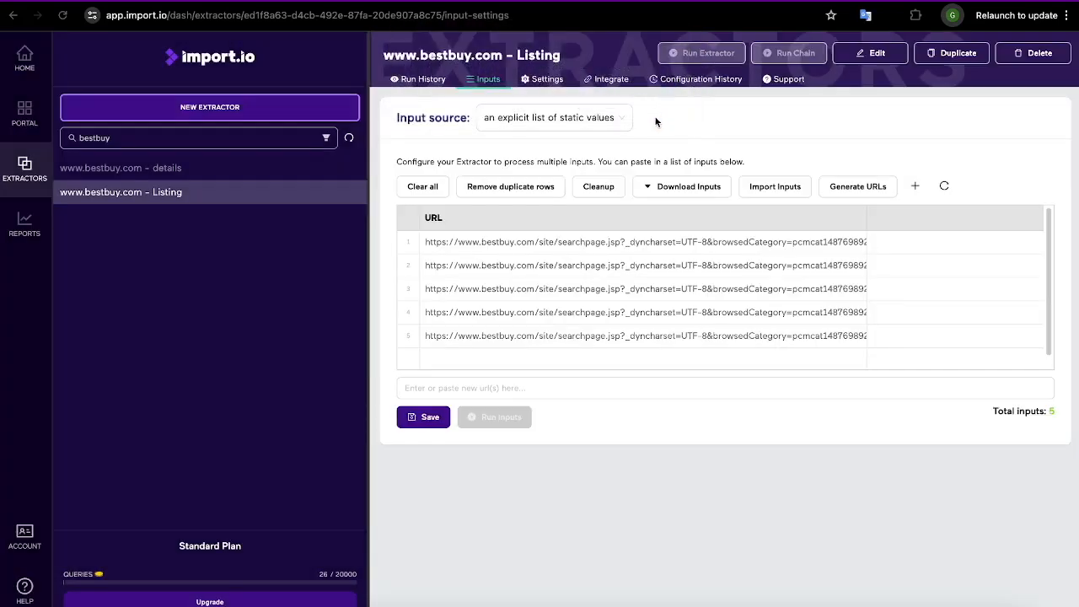
drag(866, 217, 1042, 219)
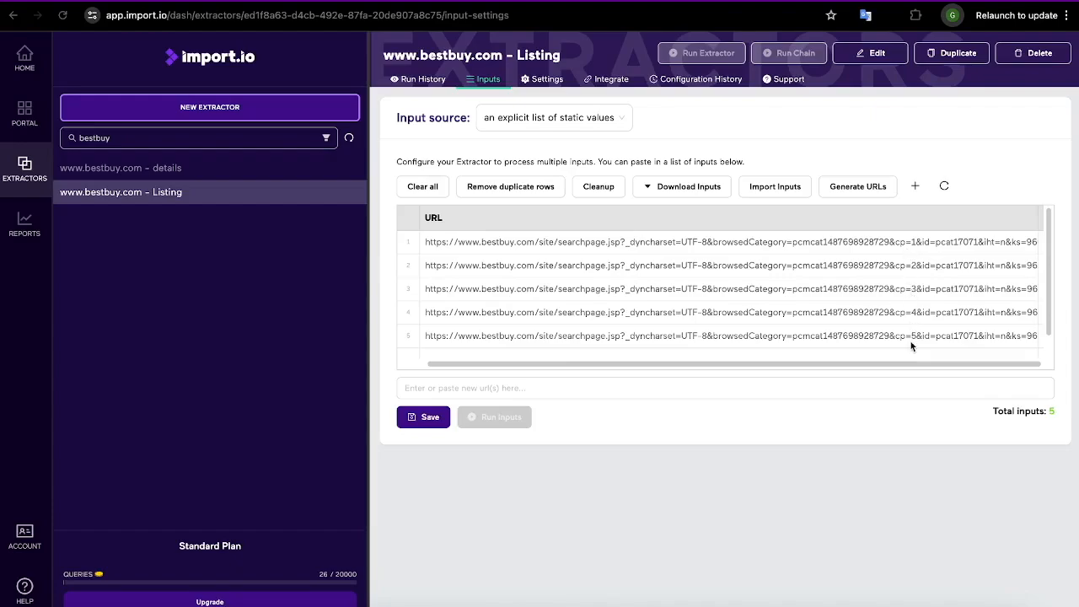
click(426, 418)
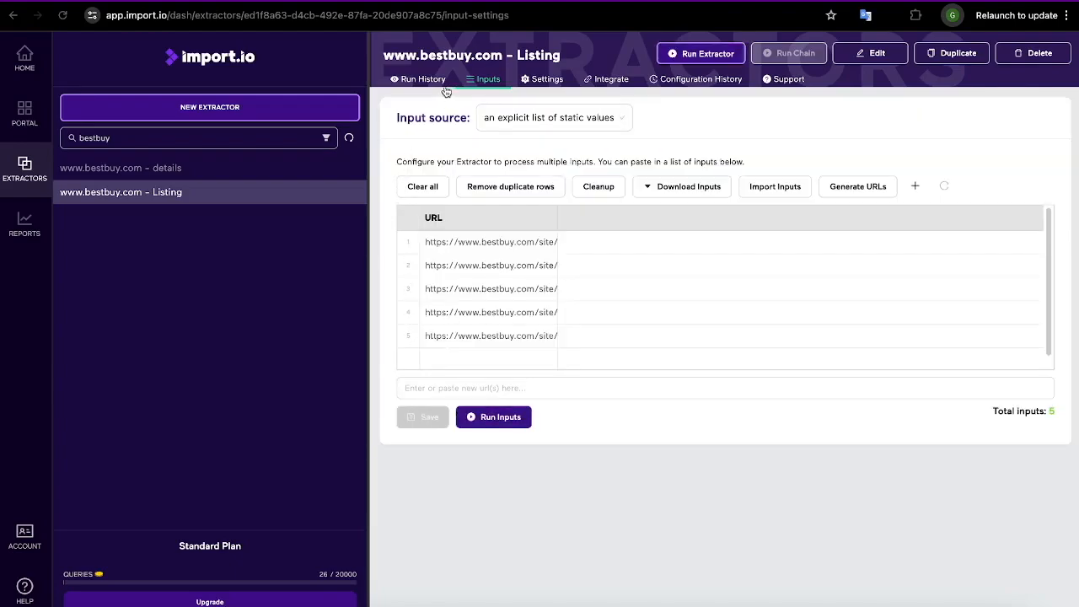
click(191, 168)
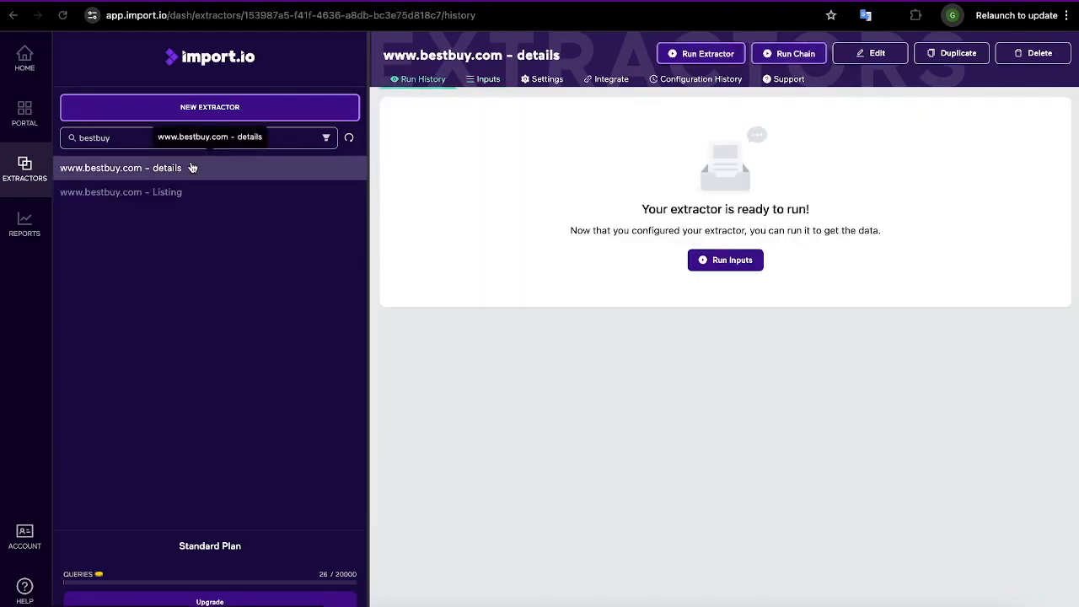